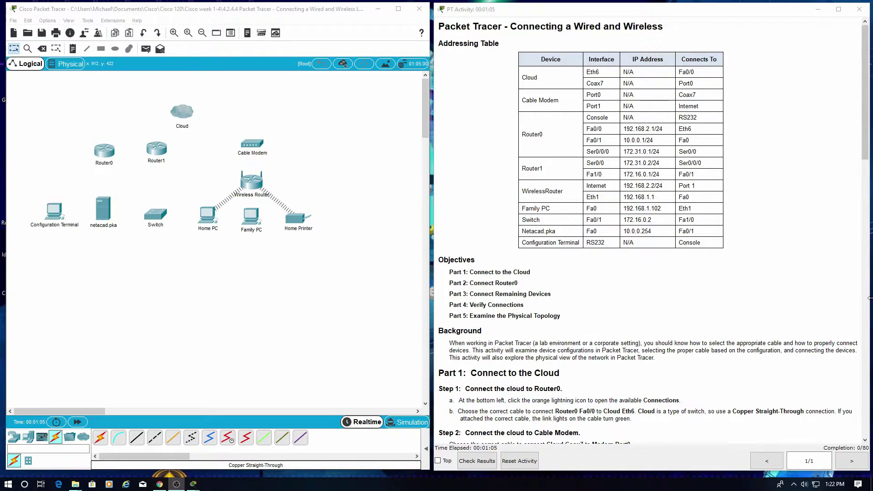
Step: Connect Router0 FastEthernet0/0 to Cloud Ethernet6 with a Copper Straight-Through cable
{"action": "scroll", "coordinate": [646, 312], "scroll_direction": "down", "scroll_amount": 6}
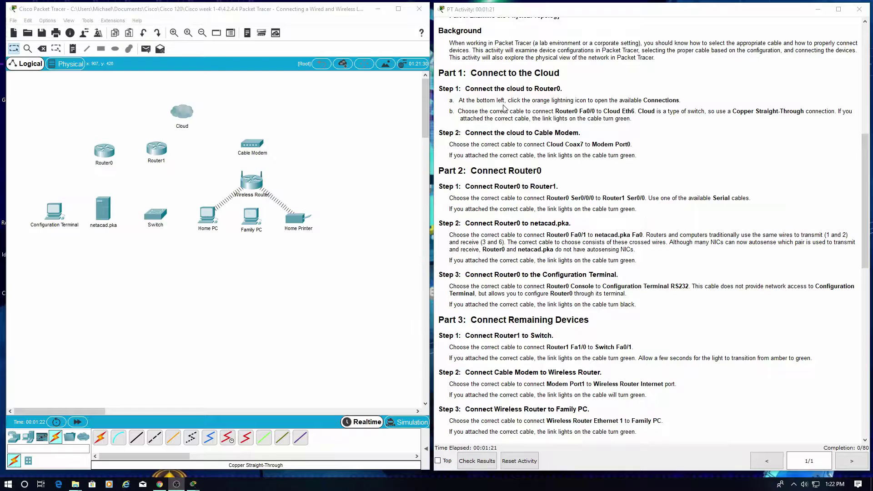
{"action": "left_click", "coordinate": [59, 440]}
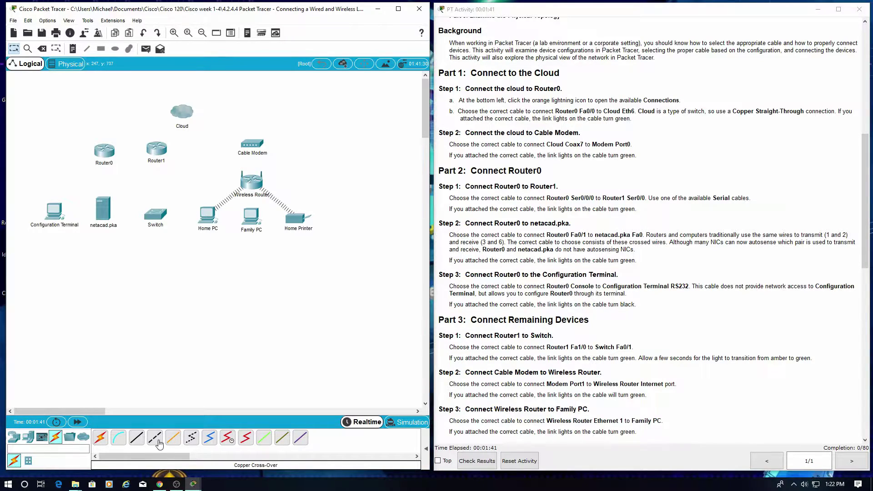
{"action": "left_click", "coordinate": [137, 438]}
{"action": "left_click", "coordinate": [107, 148]}
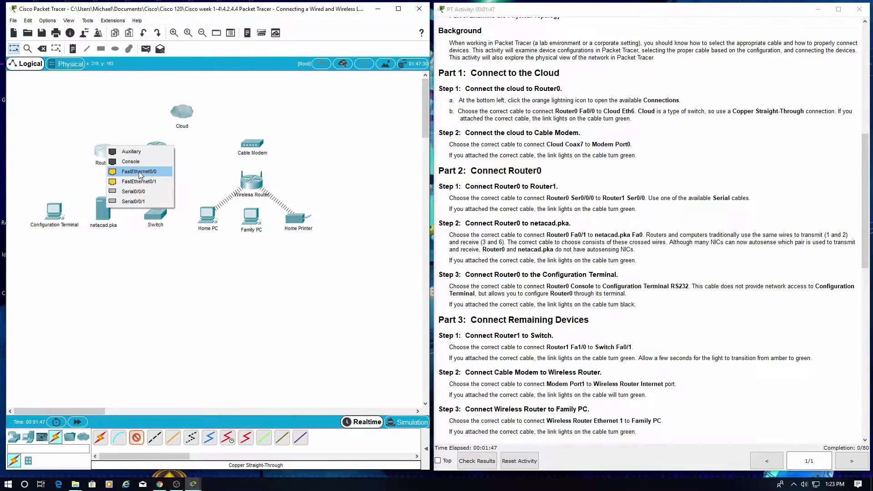
{"action": "left_click", "coordinate": [141, 171]}
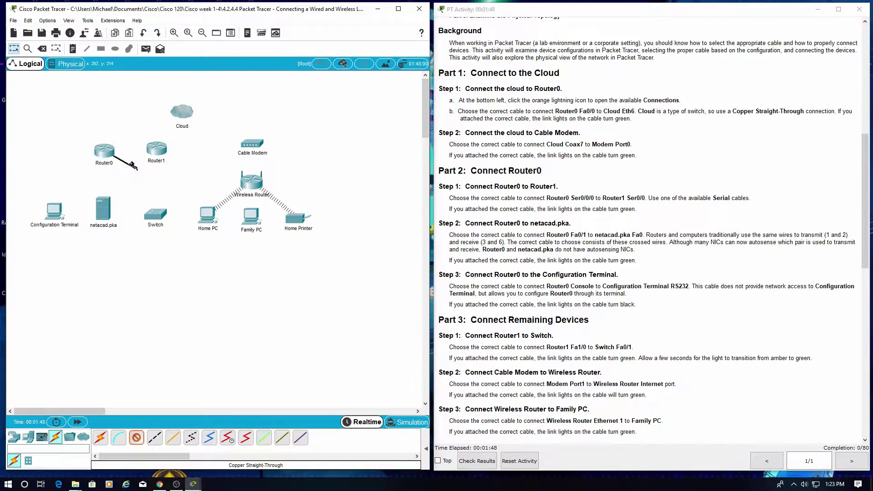
{"action": "left_click", "coordinate": [181, 115]}
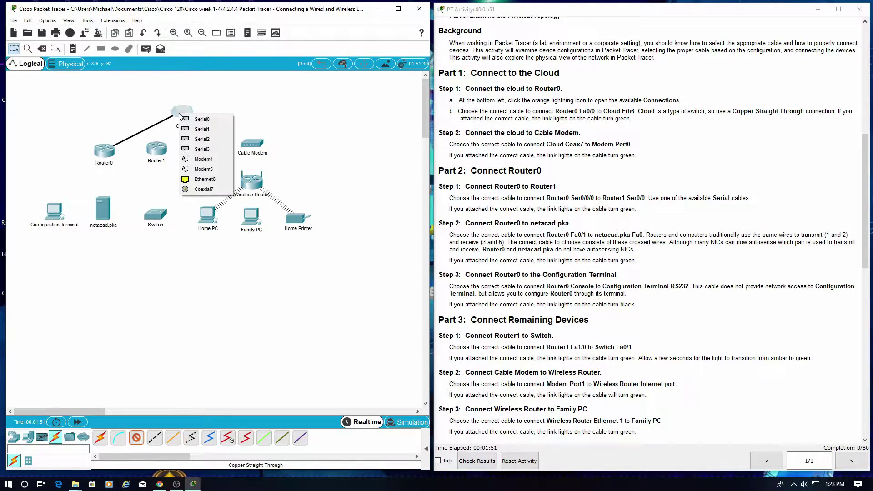
{"action": "left_click", "coordinate": [198, 183]}
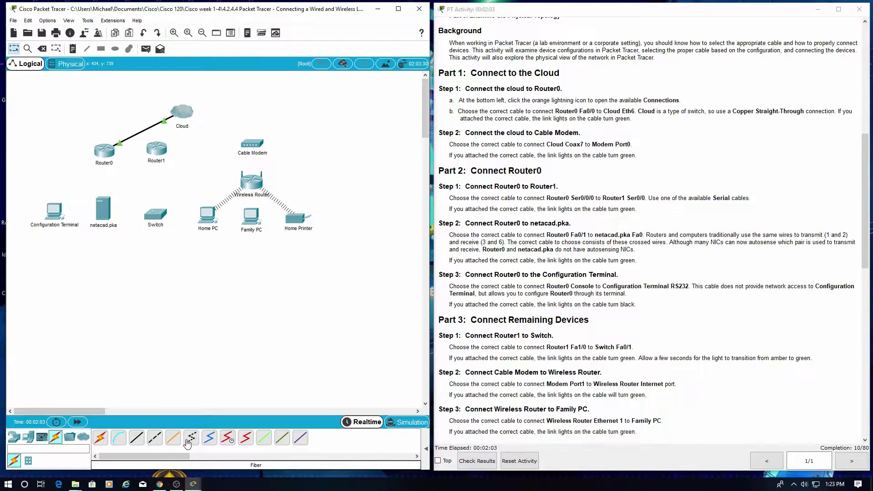
Step: Connect Cloud Coaxial7 to Cable Modem Port0 with a Coaxial cable
{"action": "left_click", "coordinate": [209, 437]}
{"action": "left_click", "coordinate": [186, 107]}
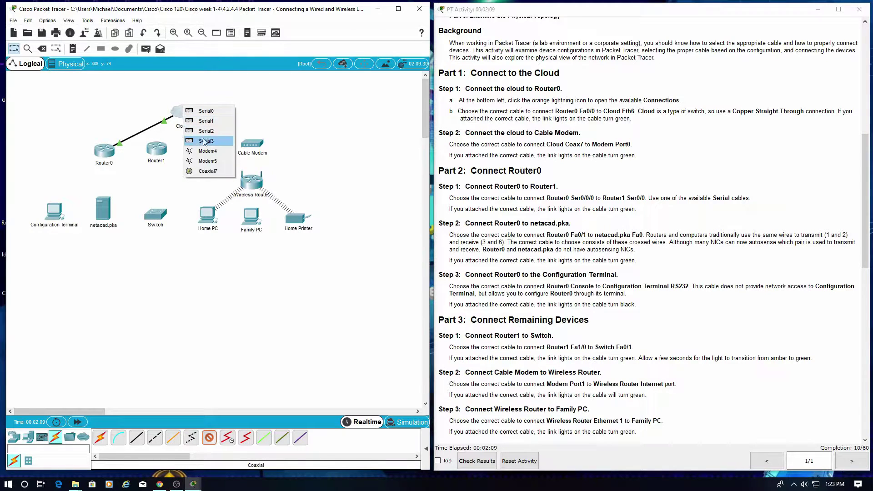
{"action": "left_click", "coordinate": [208, 170]}
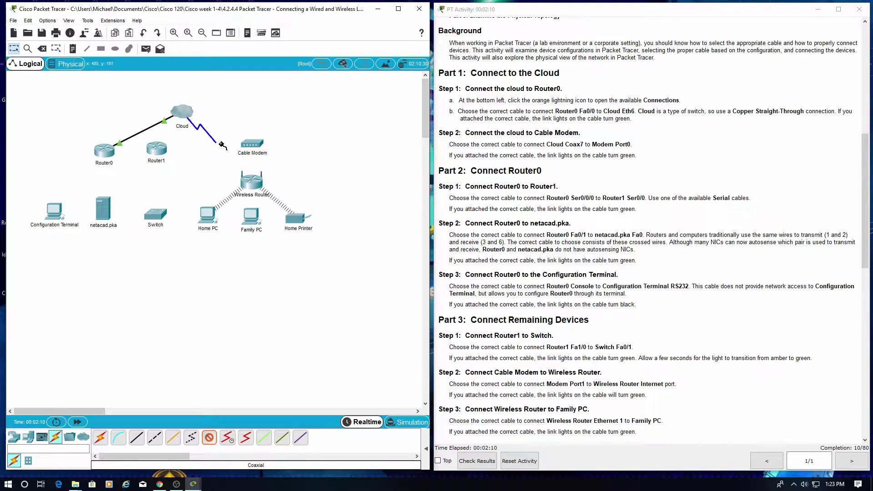
{"action": "left_click", "coordinate": [250, 143]}
{"action": "left_click", "coordinate": [254, 148]}
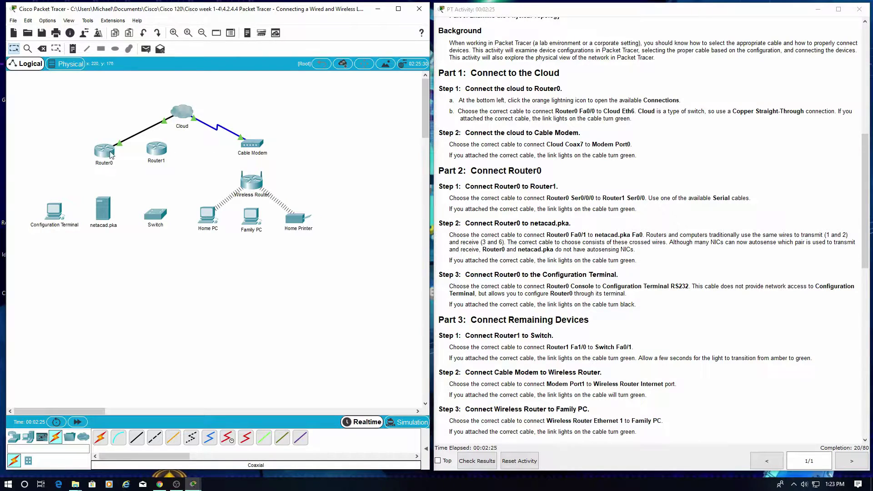
{"action": "left_click", "coordinate": [155, 442]}
{"action": "left_click", "coordinate": [110, 154]}
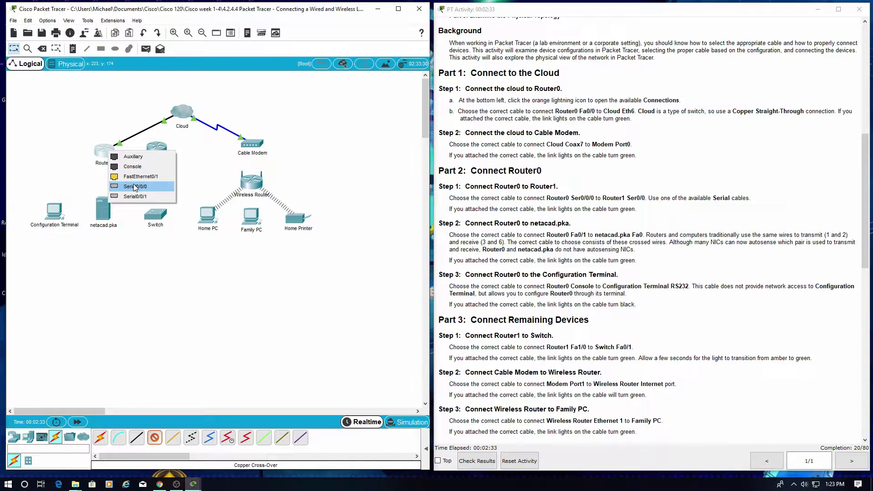
{"action": "left_click", "coordinate": [165, 420]}
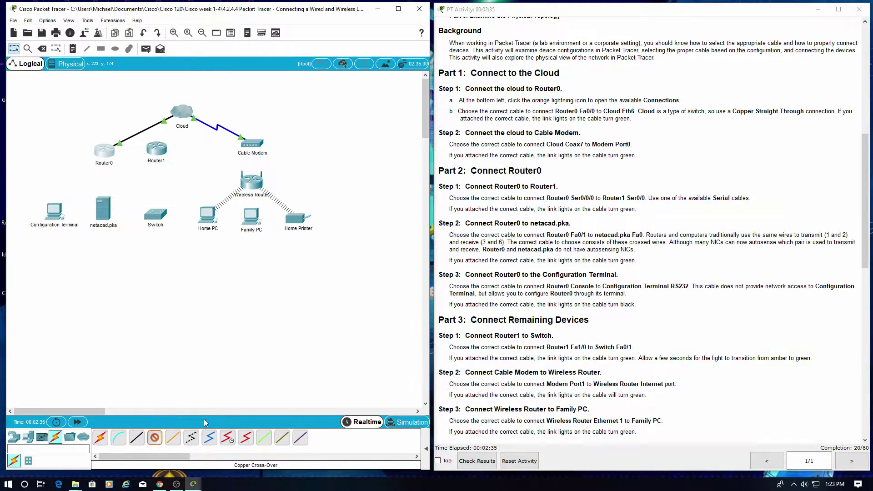
Step: Connect Router0 Serial0/0/0 to Router1 Serial0/0 with a Serial DCE cable
{"action": "left_click", "coordinate": [229, 438]}
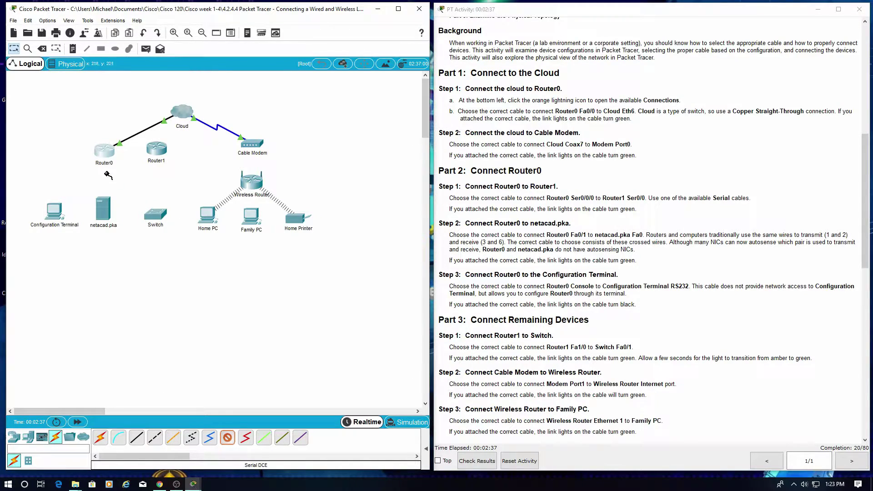
{"action": "left_click", "coordinate": [110, 152]}
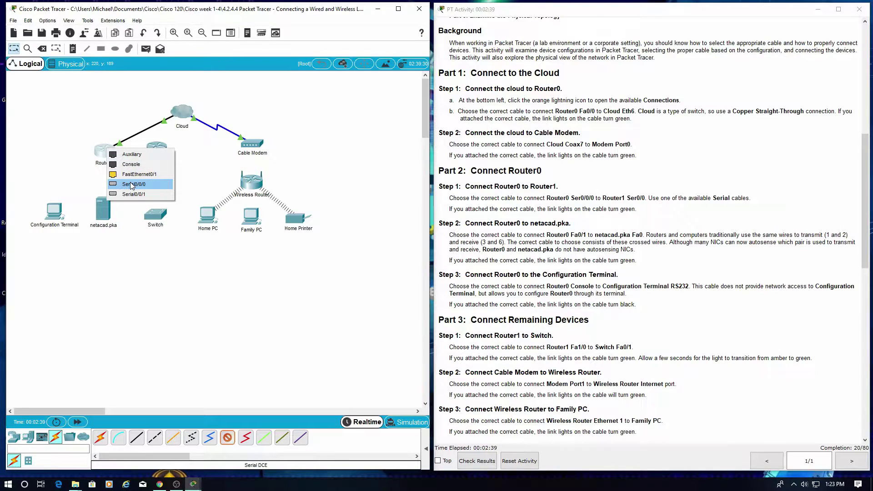
{"action": "left_click", "coordinate": [131, 184]}
{"action": "left_click", "coordinate": [156, 154]}
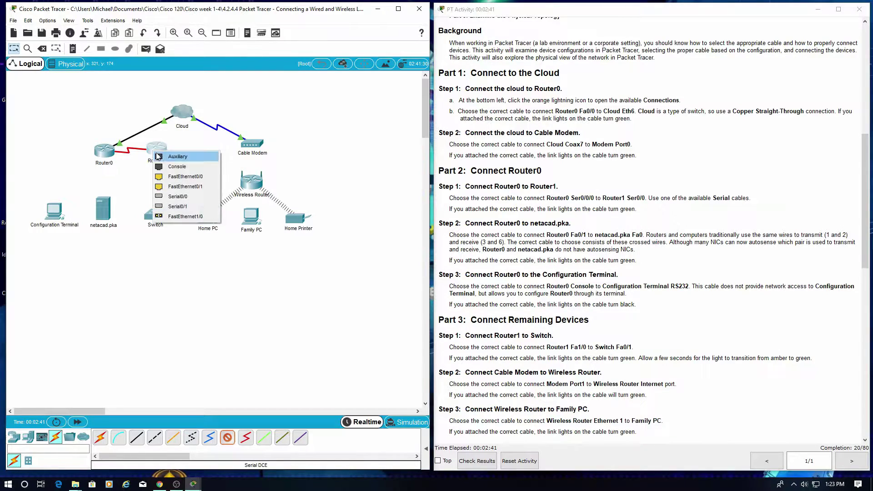
{"action": "left_click", "coordinate": [172, 198]}
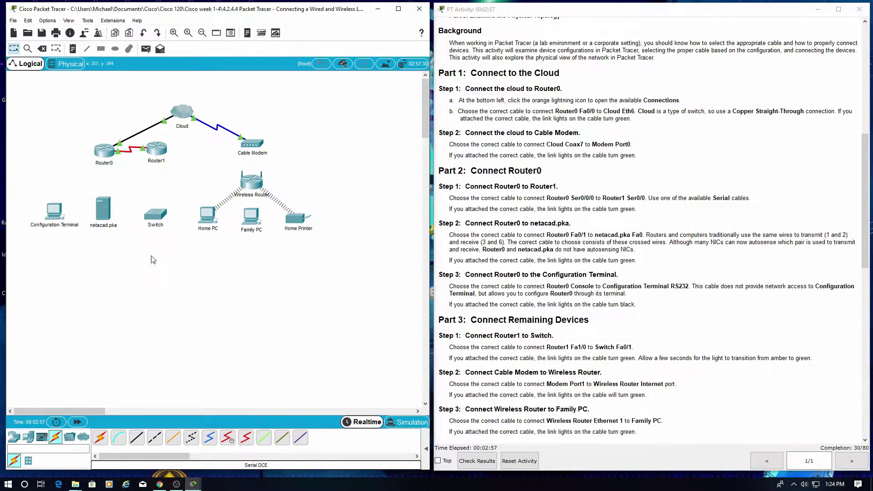
Step: Try to link Router0 FastEthernet0/1 to netacad.pka FastEthernet0 with a Copper Straight-Through cable, and undo that link
{"action": "left_click", "coordinate": [136, 438]}
{"action": "left_click", "coordinate": [103, 153]}
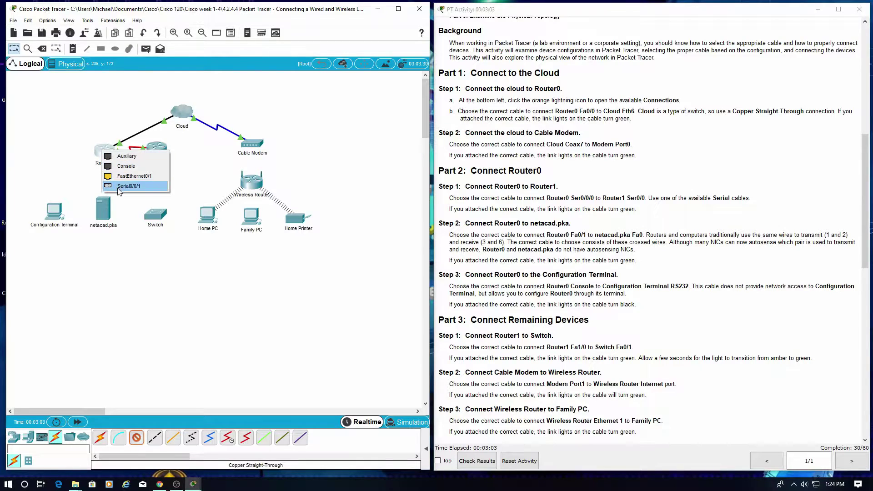
{"action": "left_click", "coordinate": [130, 176]}
{"action": "left_click", "coordinate": [107, 208]}
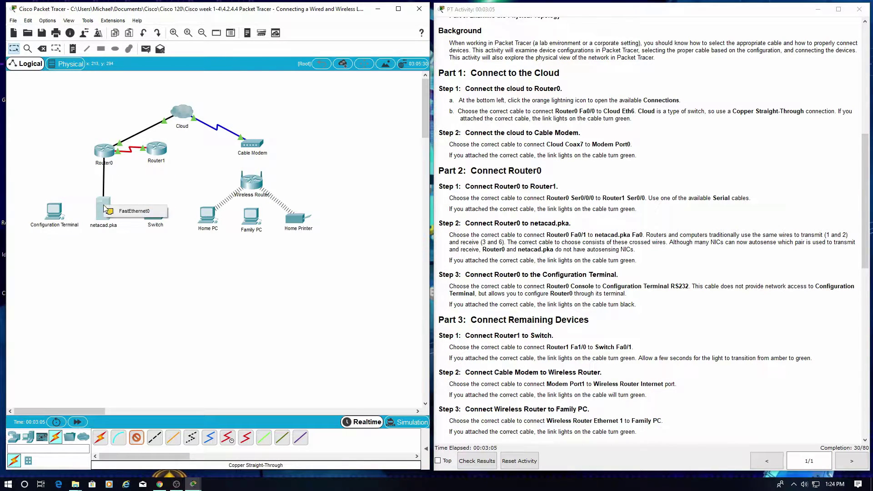
{"action": "left_click", "coordinate": [121, 211]}
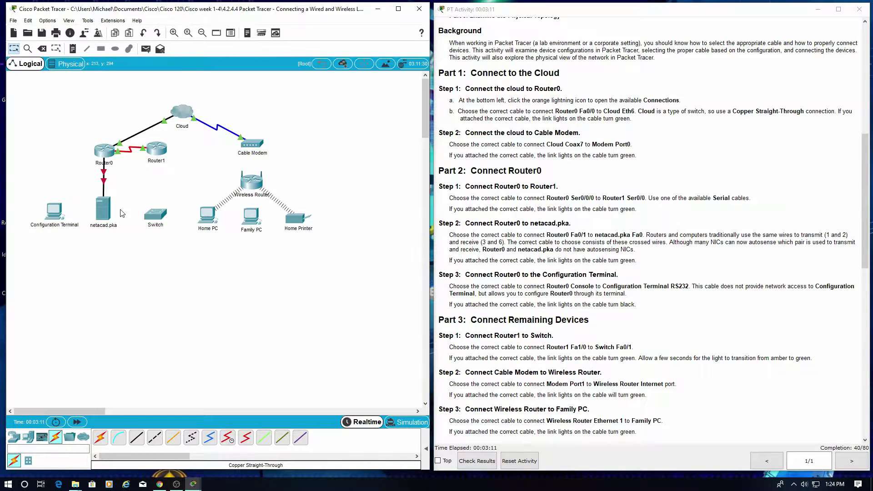
{"action": "key", "text": "ctrl+z"}
{"action": "left_click", "coordinate": [173, 437]}
{"action": "left_click", "coordinate": [104, 156]}
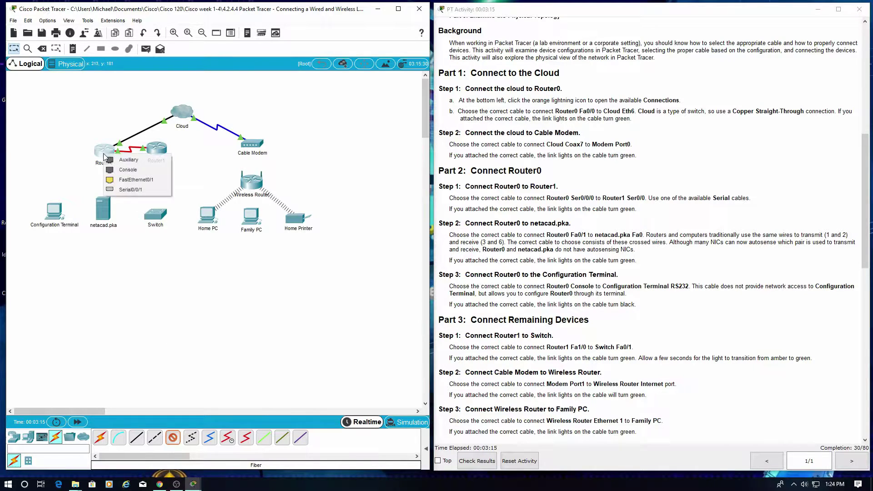
{"action": "left_click", "coordinate": [169, 421]}
Step: Connect Router0 FastEthernet0/1 to netacad.pka FastEthernet0 with a Copper Cross-Over cable
{"action": "left_click", "coordinate": [154, 437]}
{"action": "left_click", "coordinate": [104, 157]}
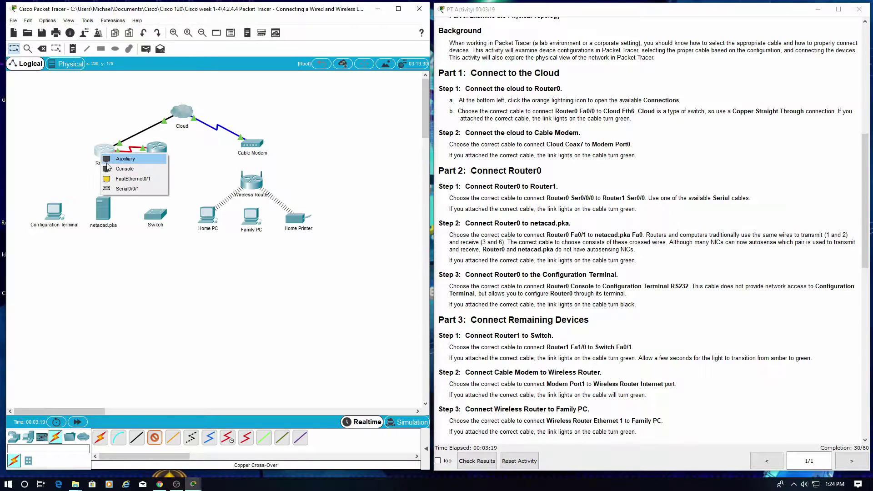
{"action": "left_click", "coordinate": [115, 178]}
{"action": "left_click", "coordinate": [109, 208]}
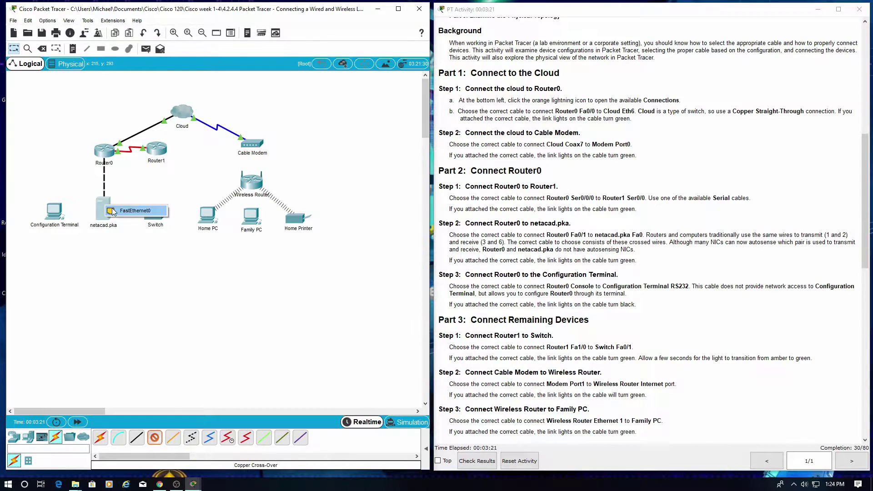
{"action": "left_click", "coordinate": [113, 211]}
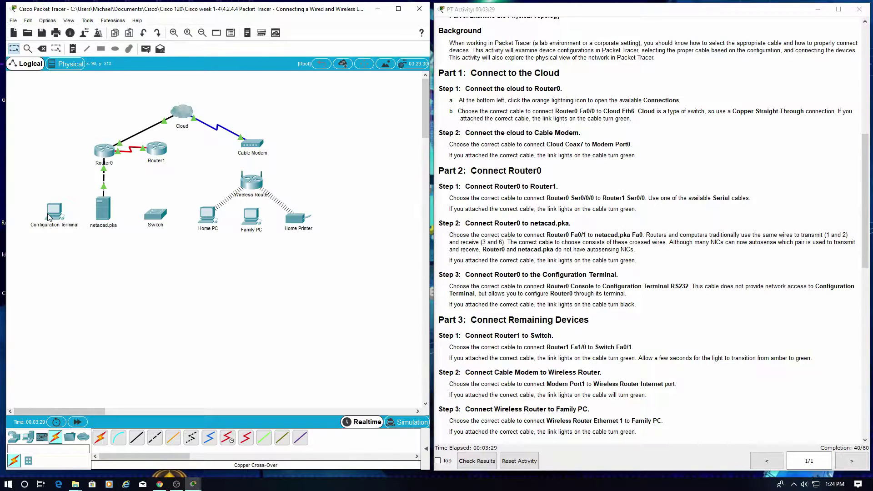
Step: Connect the Configuration Terminal's RS 232 port to the Router0 Console port with a Console cable
{"action": "left_click", "coordinate": [119, 438]}
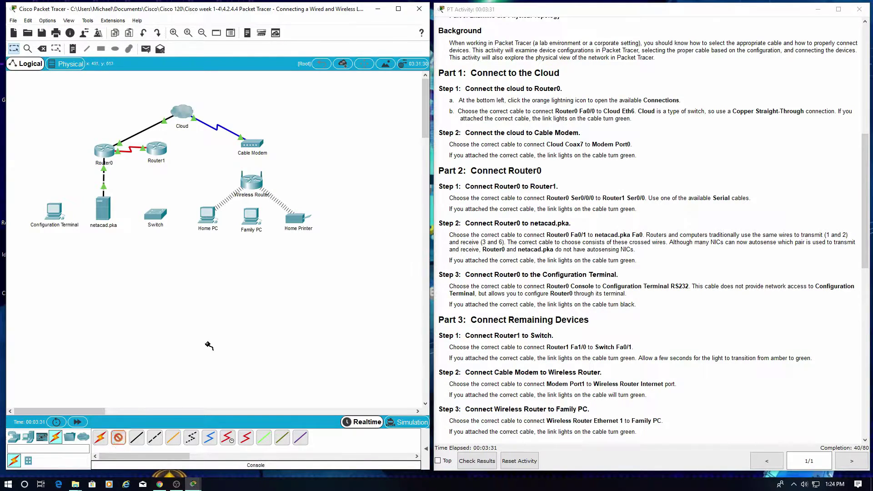
{"action": "left_click", "coordinate": [63, 214]}
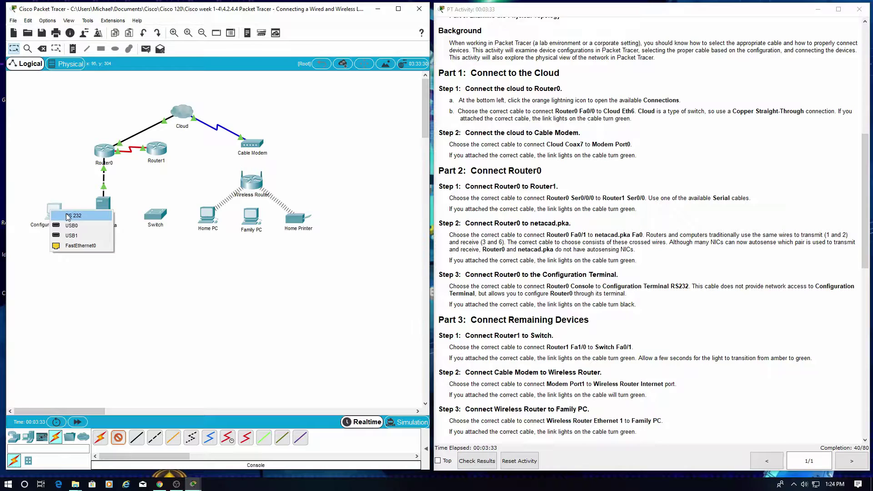
{"action": "left_click", "coordinate": [67, 215]}
{"action": "left_click", "coordinate": [57, 212]}
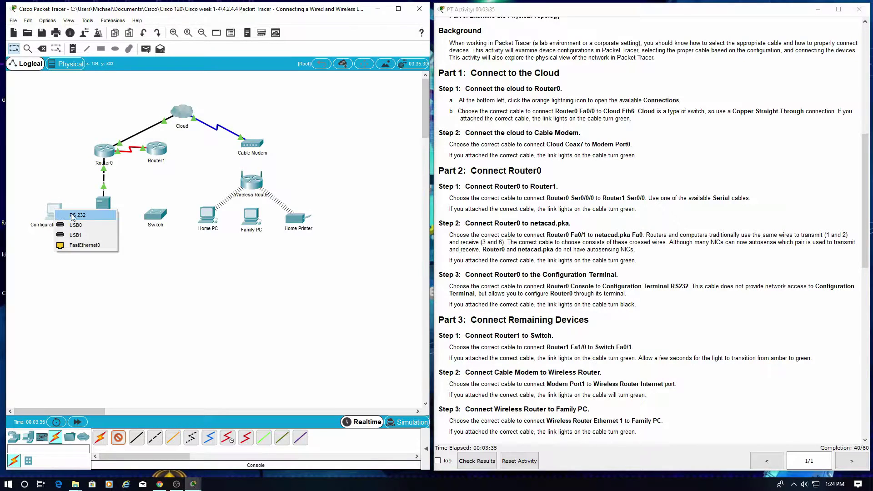
{"action": "left_click", "coordinate": [74, 217]}
{"action": "left_click", "coordinate": [104, 151]}
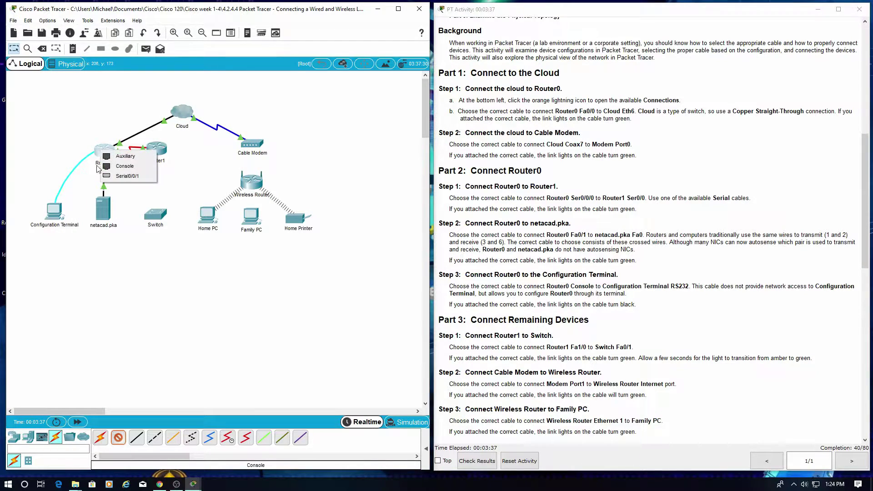
{"action": "left_click", "coordinate": [120, 166]}
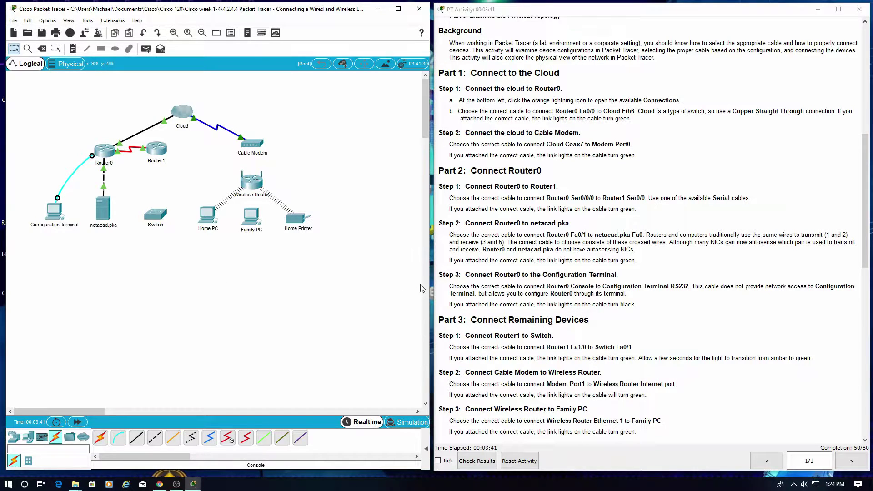
Step: Connect Router1 FastEthernet1/0 to Switch FastEthernet0/1 with a Fiber cable
{"action": "scroll", "coordinate": [630, 323], "scroll_direction": "down", "scroll_amount": 4}
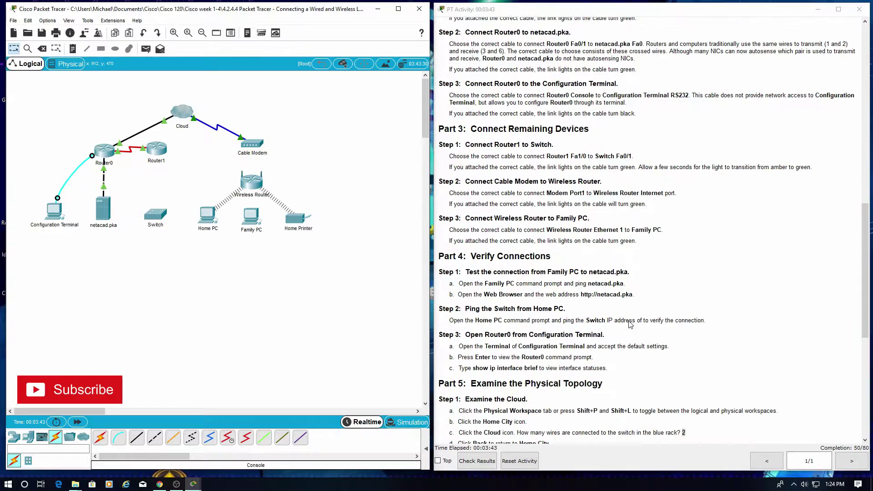
{"action": "scroll", "coordinate": [630, 319], "scroll_direction": "down", "scroll_amount": 1}
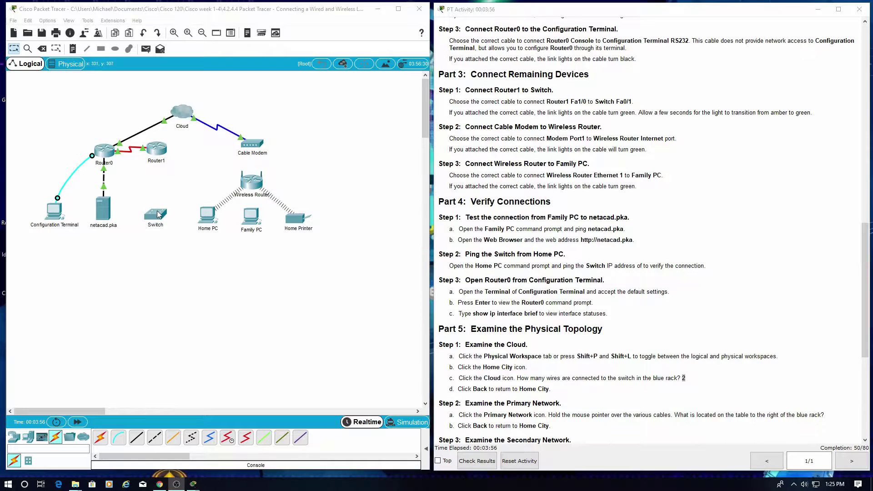
{"action": "left_click", "coordinate": [136, 437]}
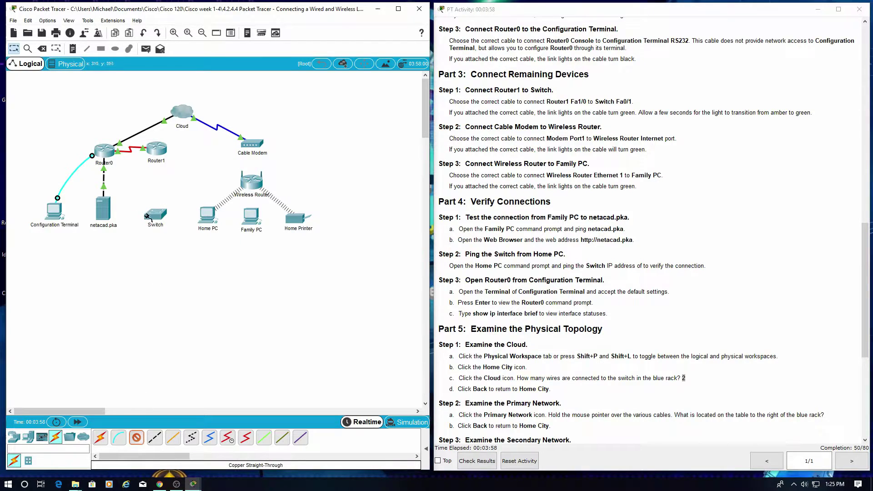
{"action": "left_click", "coordinate": [158, 151]}
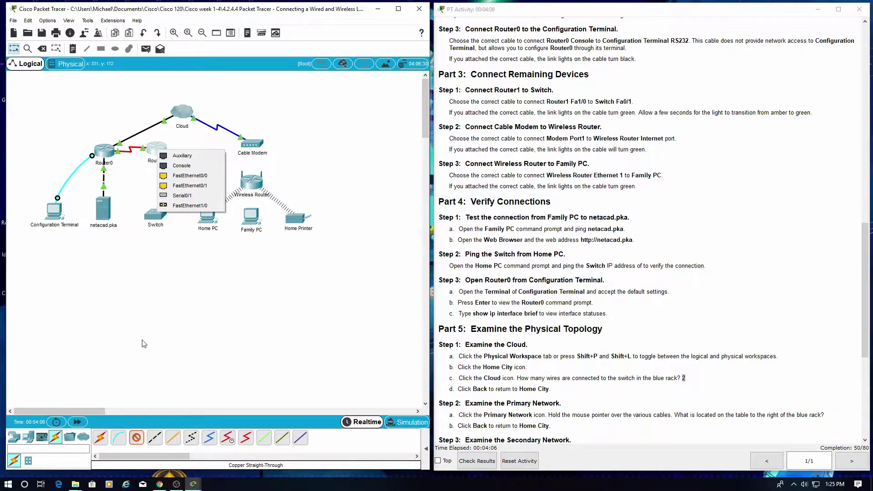
{"action": "left_click", "coordinate": [175, 439]}
{"action": "left_click", "coordinate": [156, 149]}
{"action": "left_click", "coordinate": [181, 198]}
{"action": "left_click", "coordinate": [162, 214]}
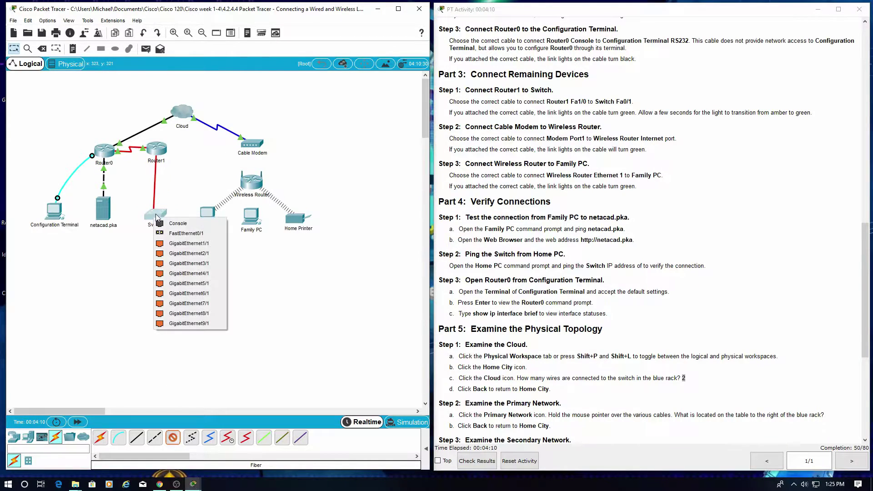
{"action": "left_click", "coordinate": [182, 227]}
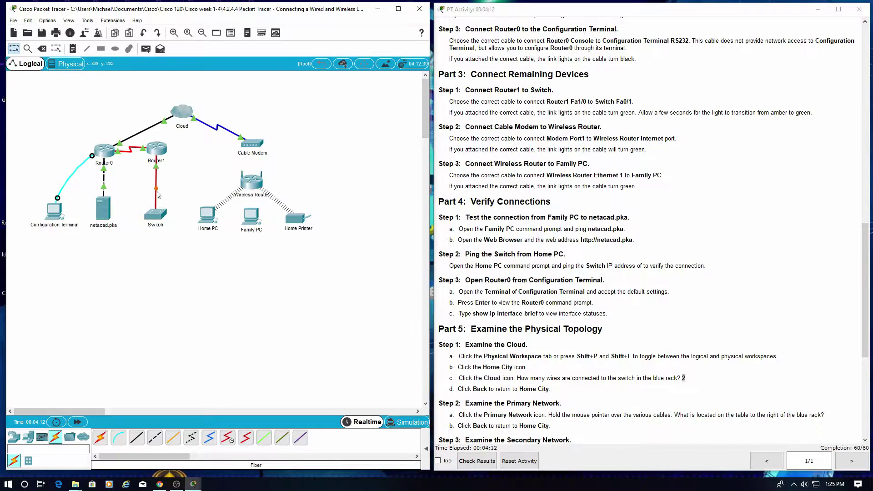
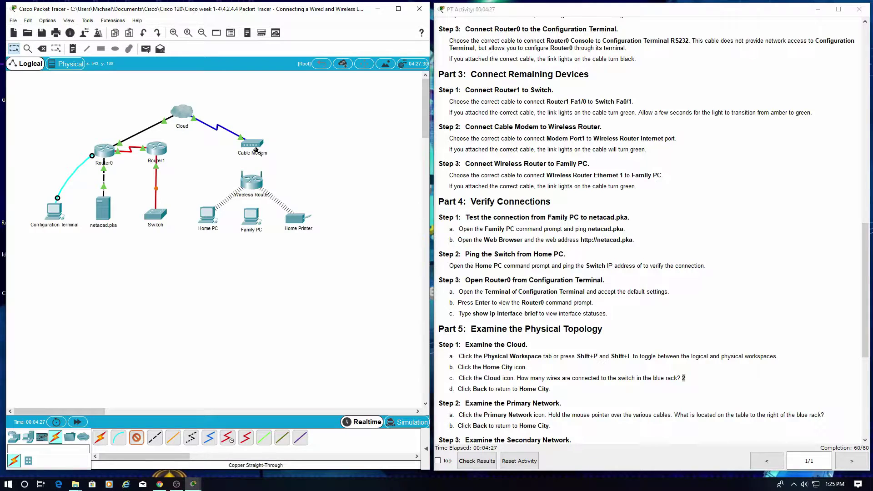
Step: Connect Cable Modem Port 1 to the Wireless Router Internet port with a Copper Straight-Through cable
{"action": "left_click", "coordinate": [256, 150]}
{"action": "left_click", "coordinate": [257, 150]}
{"action": "left_click", "coordinate": [252, 182]}
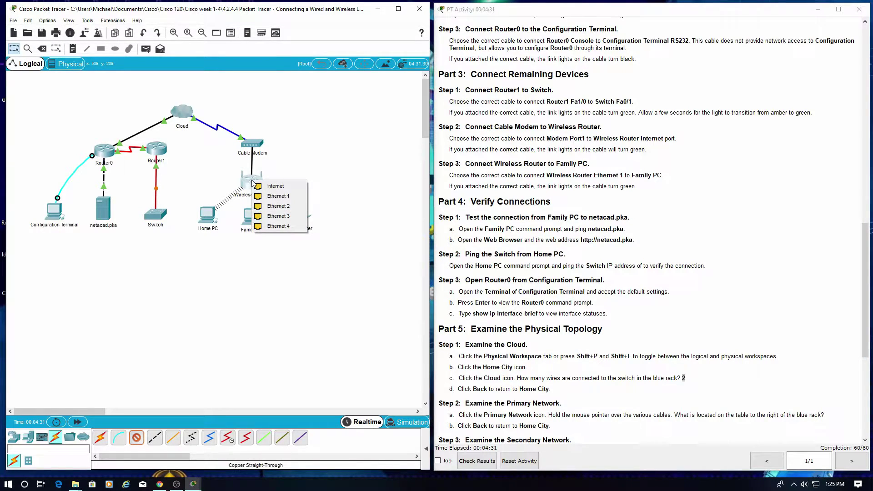
{"action": "left_click", "coordinate": [268, 186]}
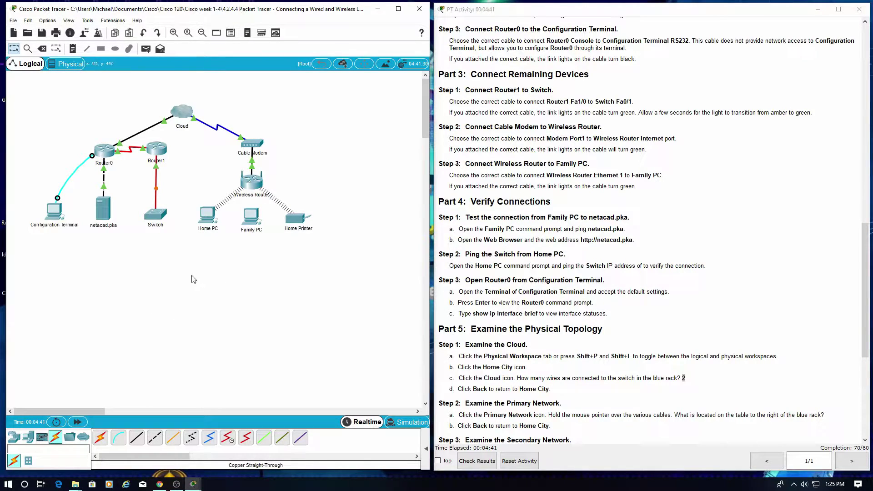
Step: Connect Wireless Router Ethernet 1 to Family PC FastEthernet0 with a Copper Straight-Through cable
{"action": "left_click", "coordinate": [136, 437]}
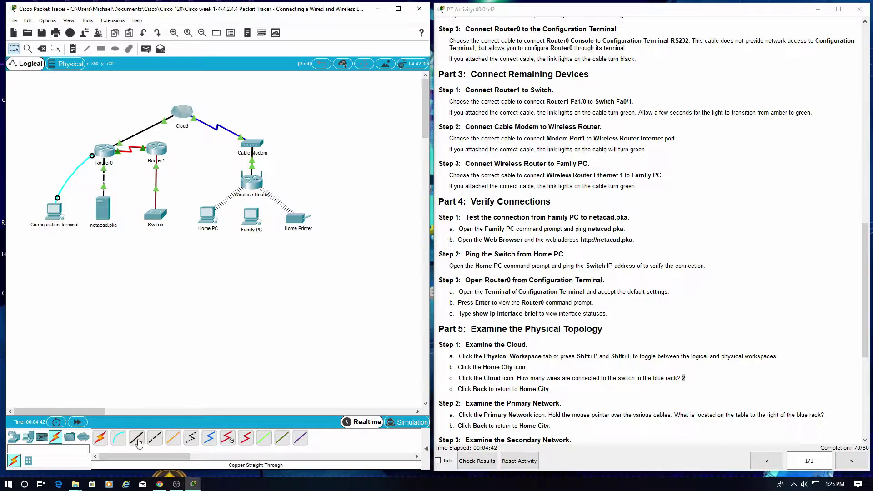
{"action": "left_click", "coordinate": [253, 180]}
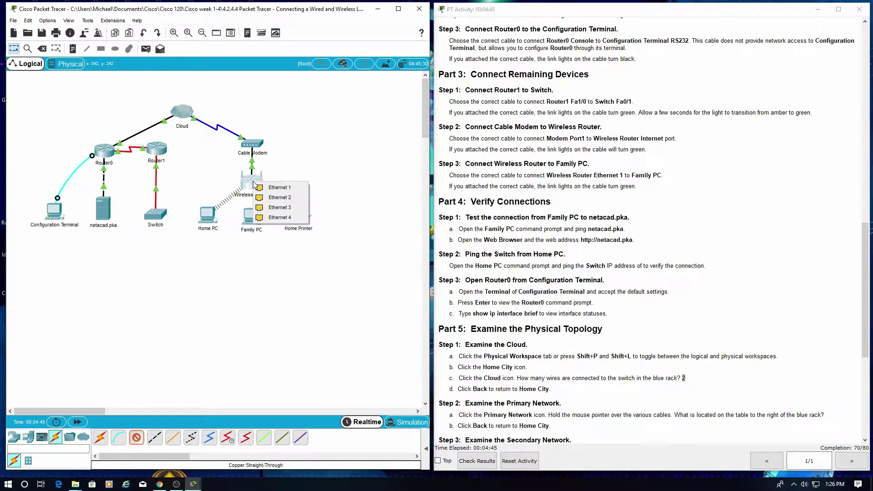
{"action": "left_click", "coordinate": [263, 189]}
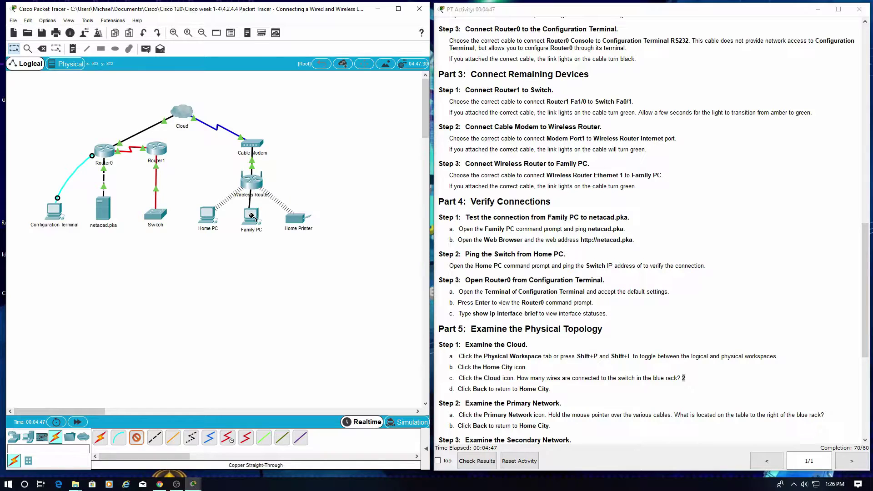
{"action": "left_click", "coordinate": [250, 215]}
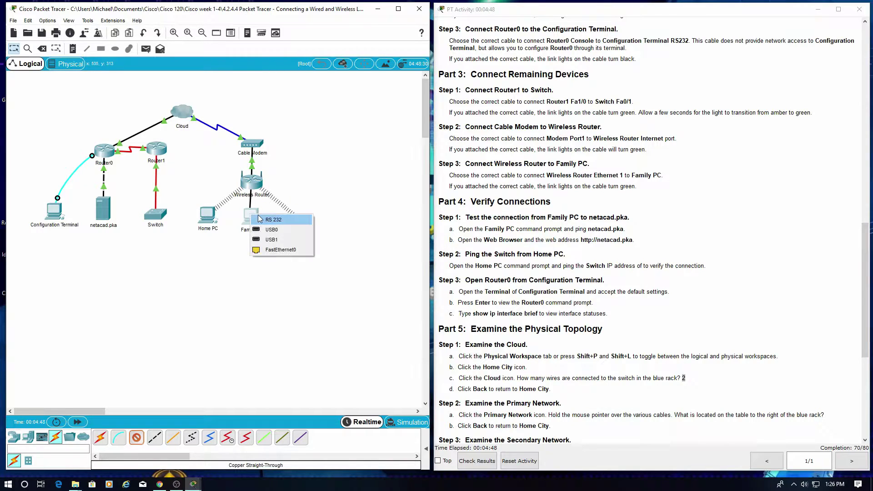
{"action": "left_click", "coordinate": [262, 250]}
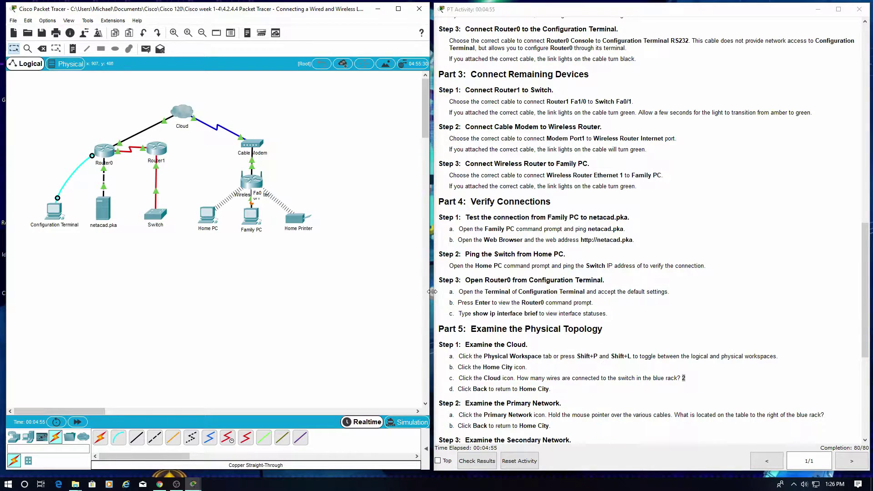
Step: Open the Command Prompt on the Family PC, keeping its window clear of the activity instructions
{"action": "scroll", "coordinate": [486, 278], "scroll_direction": "down", "scroll_amount": 2}
{"action": "scroll", "coordinate": [487, 278], "scroll_direction": "down", "scroll_amount": 2}
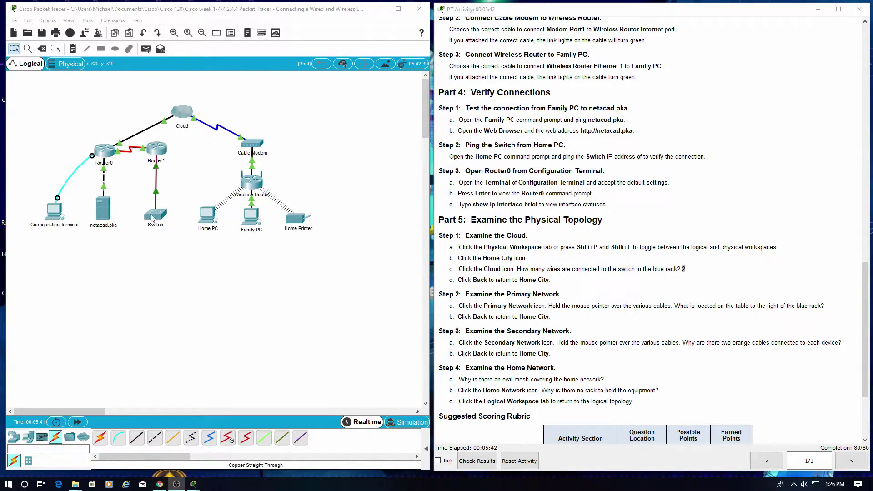
{"action": "left_click", "coordinate": [253, 220]}
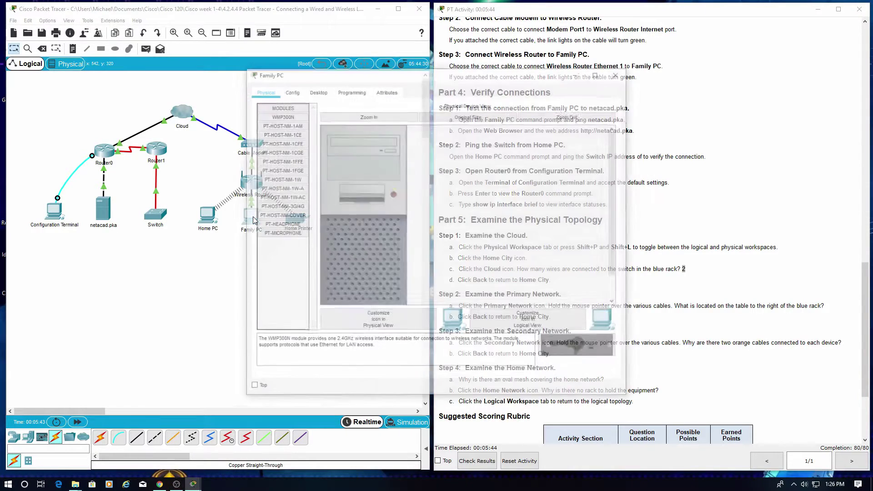
{"action": "left_click_drag", "start_coordinate": [406, 76], "coordinate": [200, 65]}
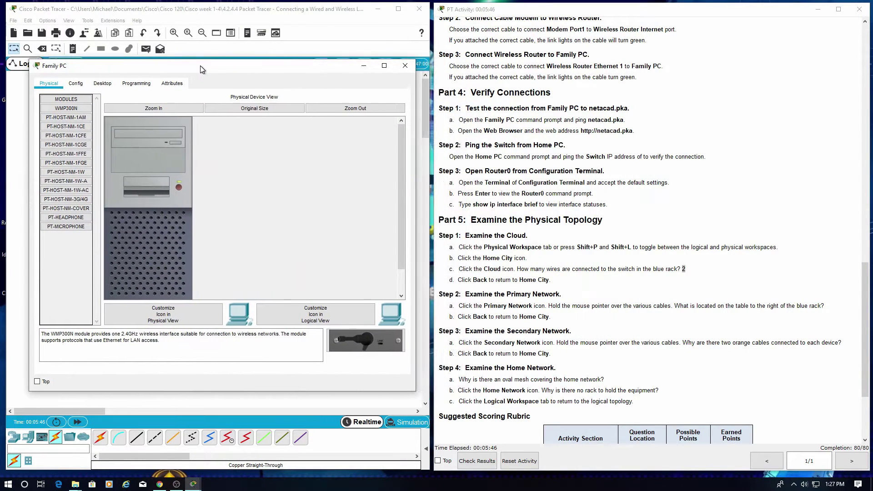
{"action": "left_click", "coordinate": [93, 83]}
{"action": "left_click", "coordinate": [287, 121]}
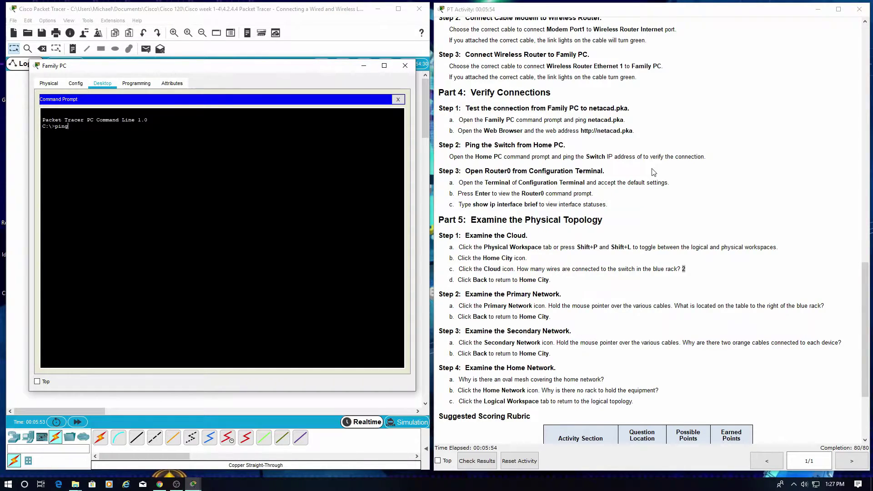
Step: Look up the address of netacad.pka in the addressing table and ping 10.0.0.254 from the Family PC
{"action": "scroll", "coordinate": [653, 173], "scroll_direction": "up", "scroll_amount": 12}
{"action": "scroll", "coordinate": [653, 173], "scroll_direction": "up", "scroll_amount": 2}
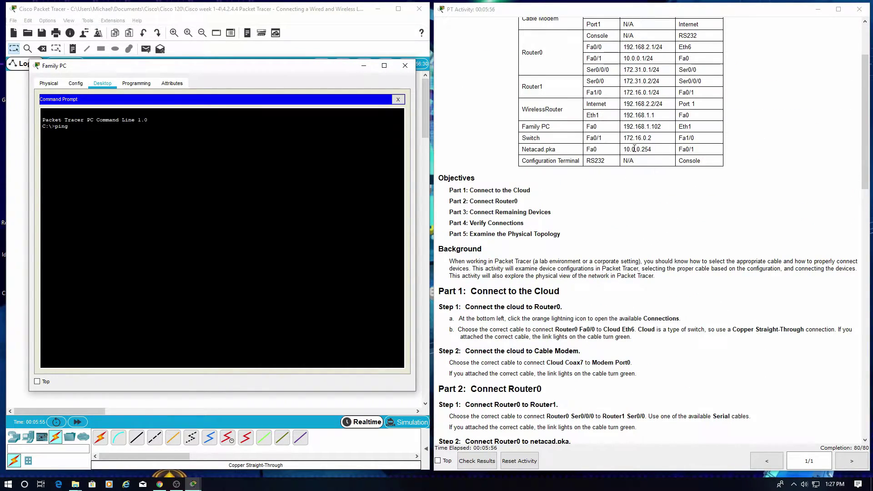
{"action": "left_click_drag", "start_coordinate": [651, 150], "coordinate": [618, 150]}
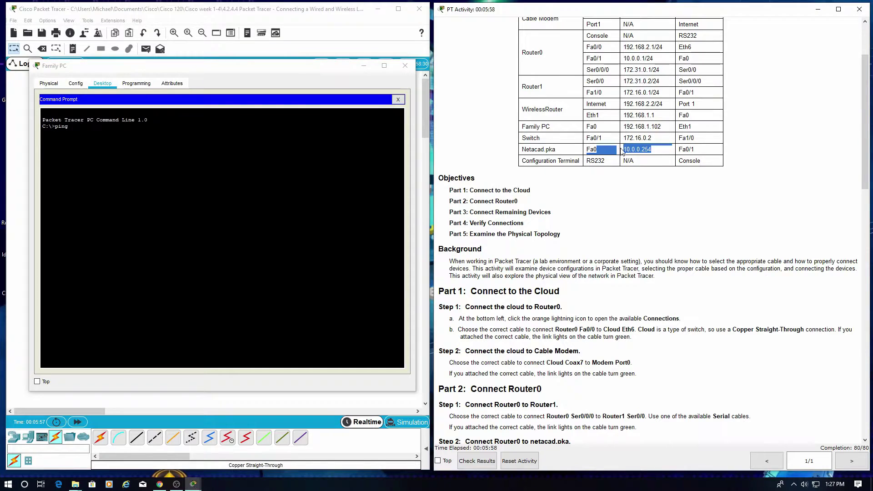
{"action": "left_click", "coordinate": [659, 190]}
{"action": "left_click", "coordinate": [221, 237]}
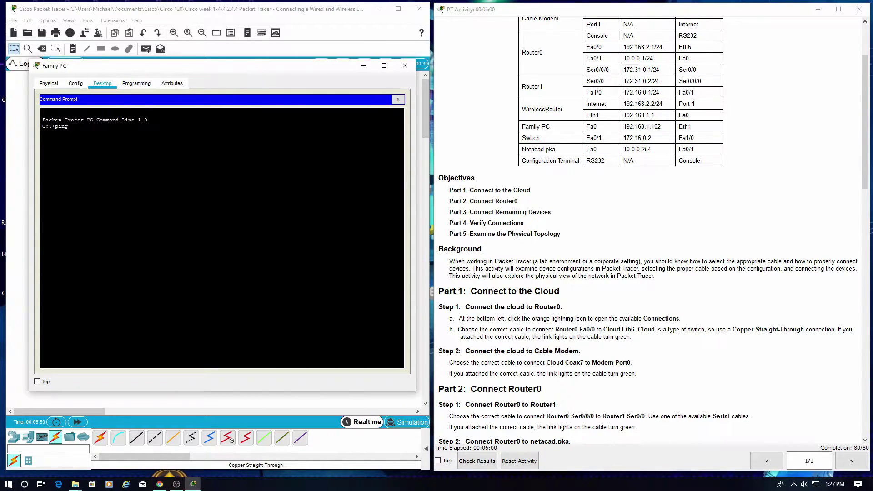
{"action": "type", "text": "10.0.0.254"}
{"action": "key", "text": "Return"}
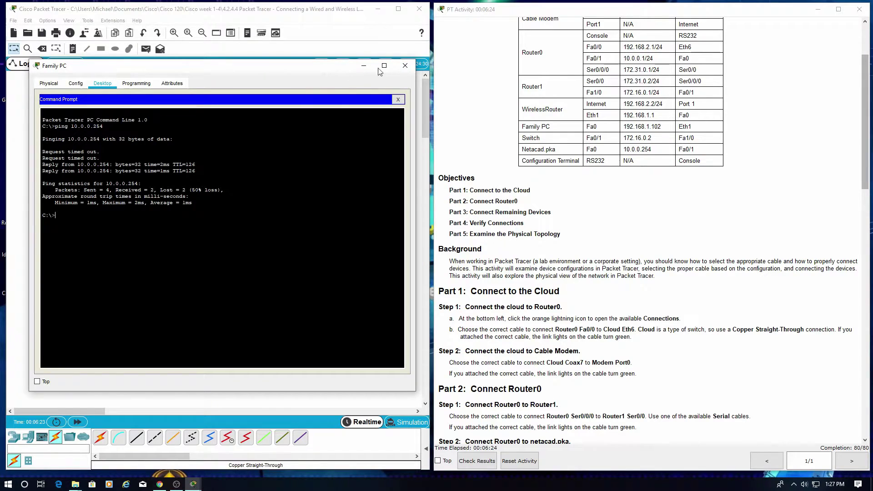
{"action": "scroll", "coordinate": [571, 276], "scroll_direction": "down", "scroll_amount": 10}
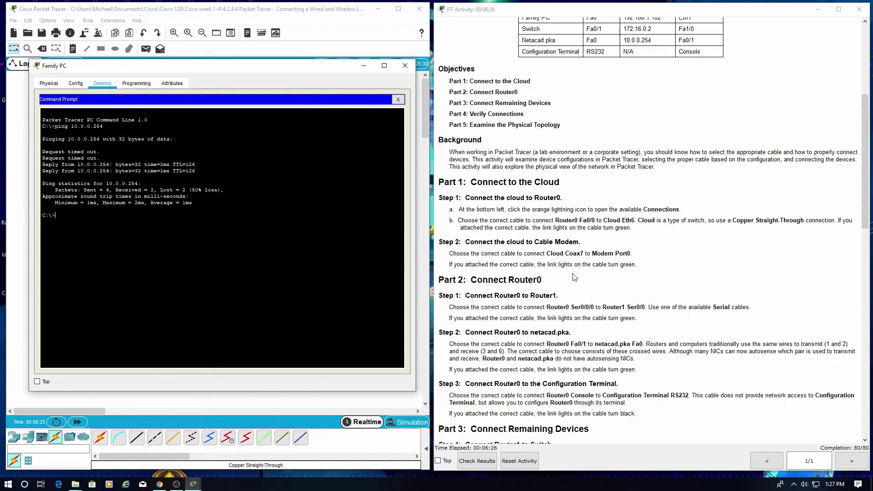
{"action": "scroll", "coordinate": [573, 276], "scroll_direction": "down", "scroll_amount": 1}
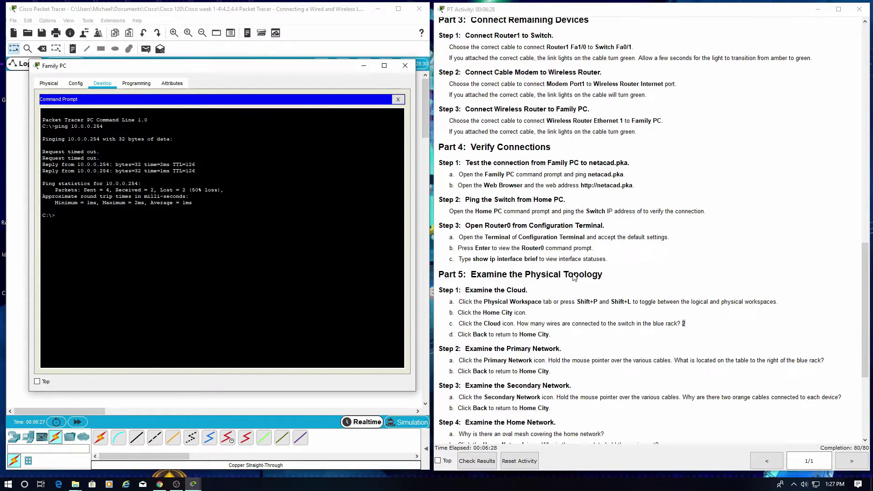
{"action": "left_click", "coordinate": [404, 66]}
{"action": "left_click", "coordinate": [249, 217]}
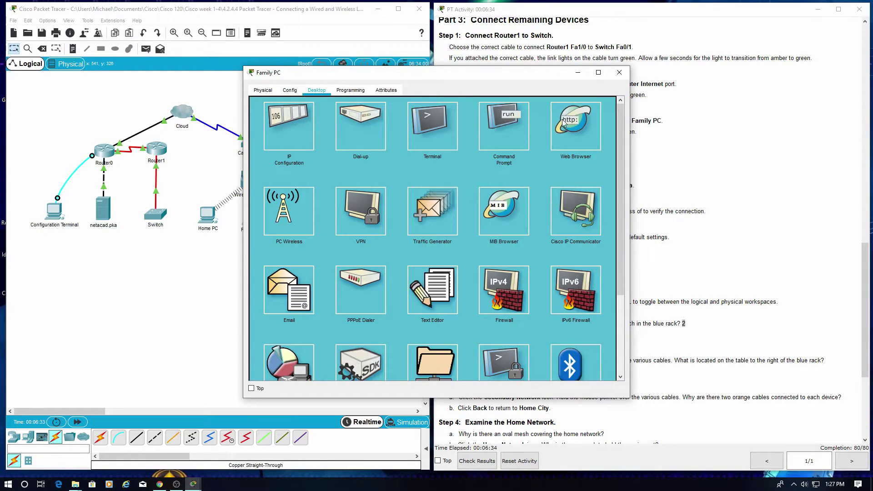
{"action": "left_click", "coordinate": [569, 125]}
{"action": "left_click_drag", "start_coordinate": [387, 70], "coordinate": [187, 63]}
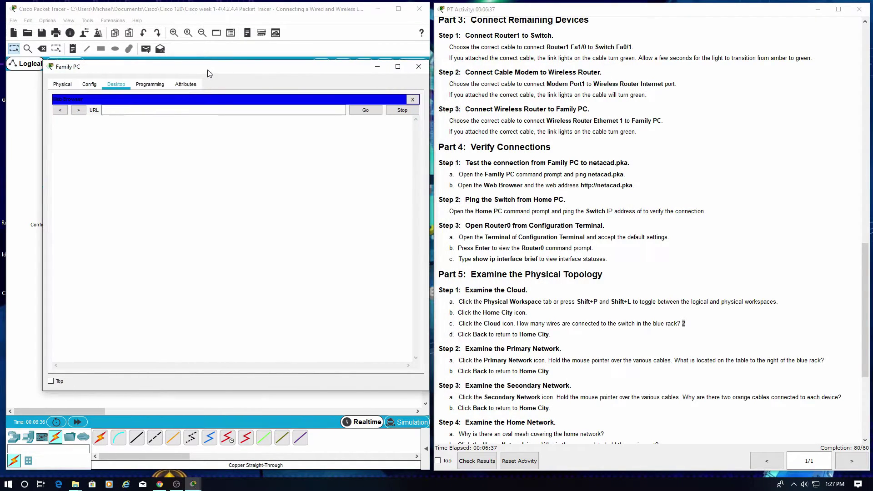
{"action": "left_click", "coordinate": [165, 110]}
{"action": "type", "text": "http:/"}
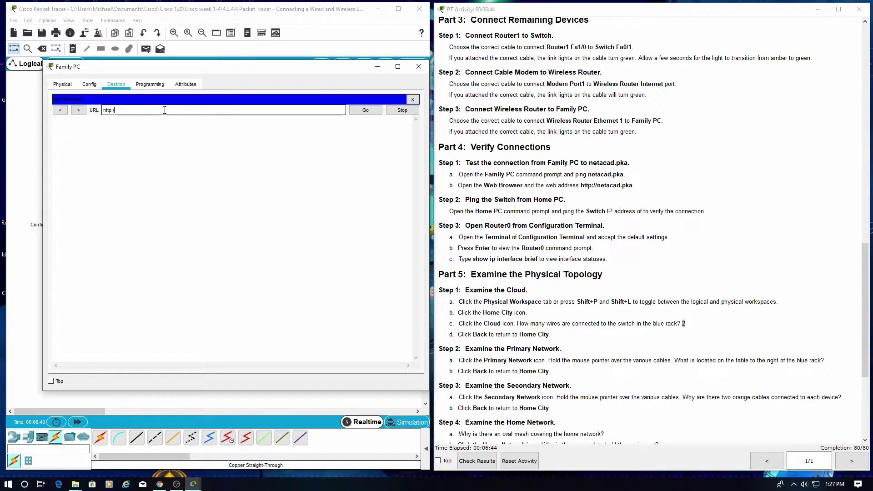
{"action": "type", "text": "/neta"}
{"action": "type", "text": "cad>"}
{"action": "type", "text": "pka"}
{"action": "key", "text": "Return"}
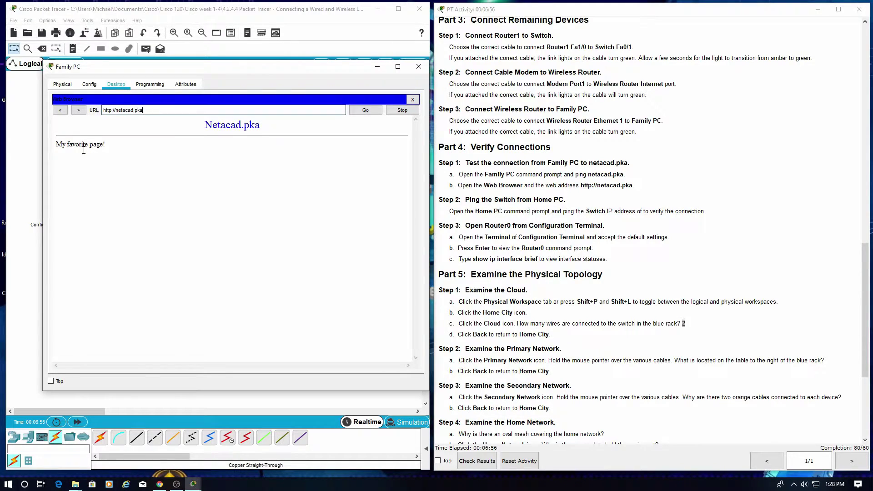
{"action": "left_click", "coordinate": [419, 67]}
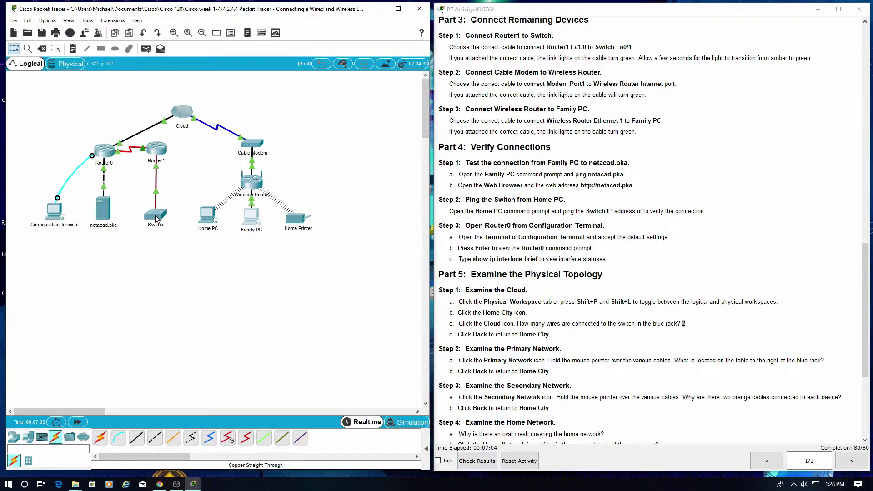
Step: Ping the Switch at 172.16.0.2 from the Home PC's Command Prompt, and close the device window
{"action": "left_click", "coordinate": [210, 218]}
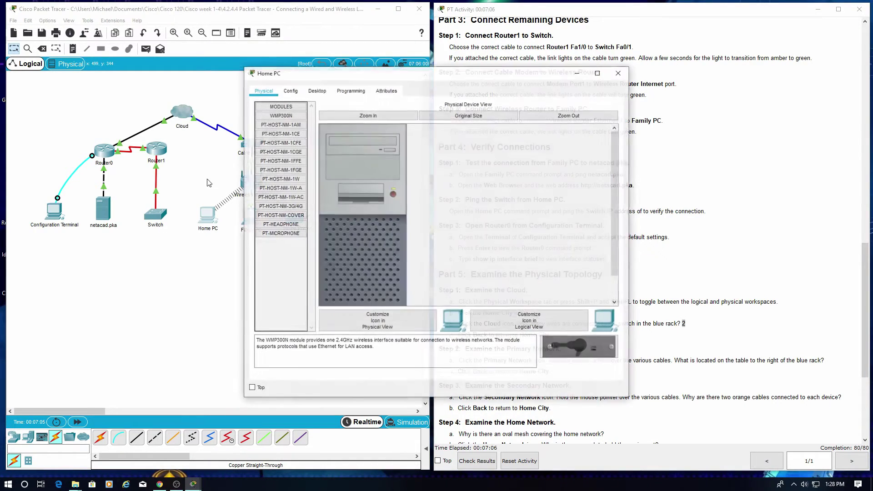
{"action": "left_click_drag", "start_coordinate": [366, 74], "coordinate": [176, 66]}
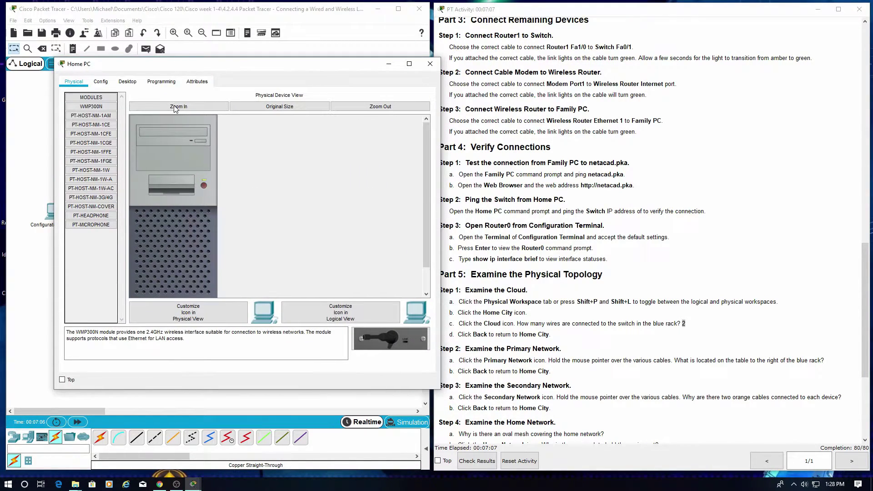
{"action": "left_click", "coordinate": [127, 82]}
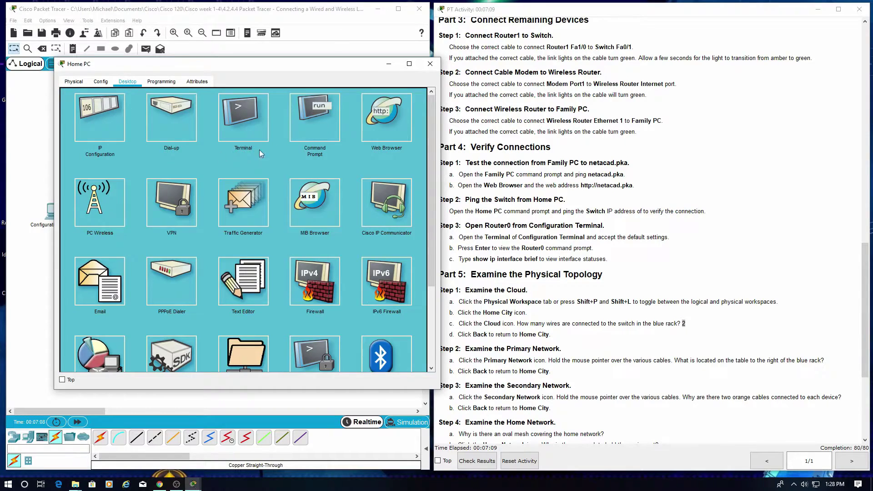
{"action": "left_click", "coordinate": [312, 119]}
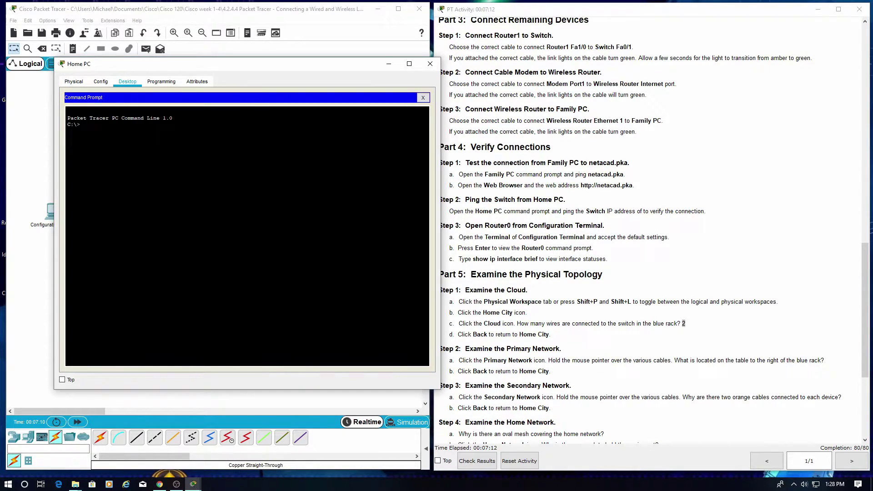
{"action": "type", "text": "ping"}
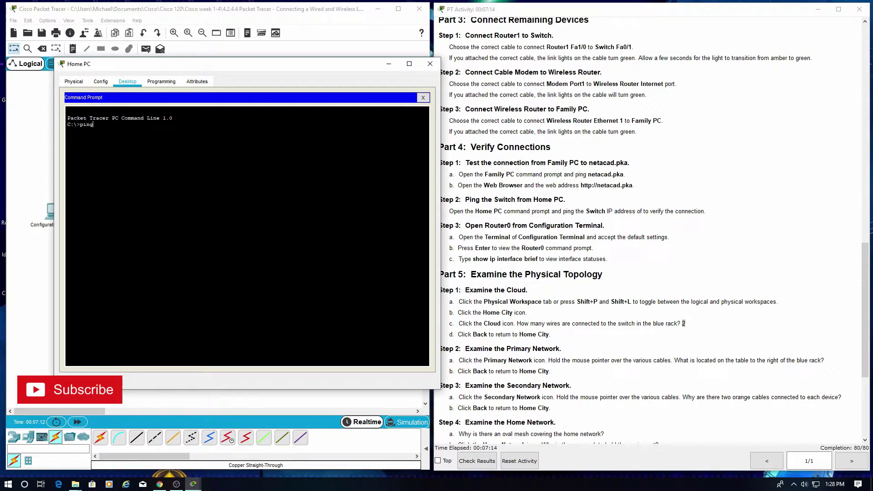
{"action": "scroll", "coordinate": [633, 200], "scroll_direction": "up", "scroll_amount": 15}
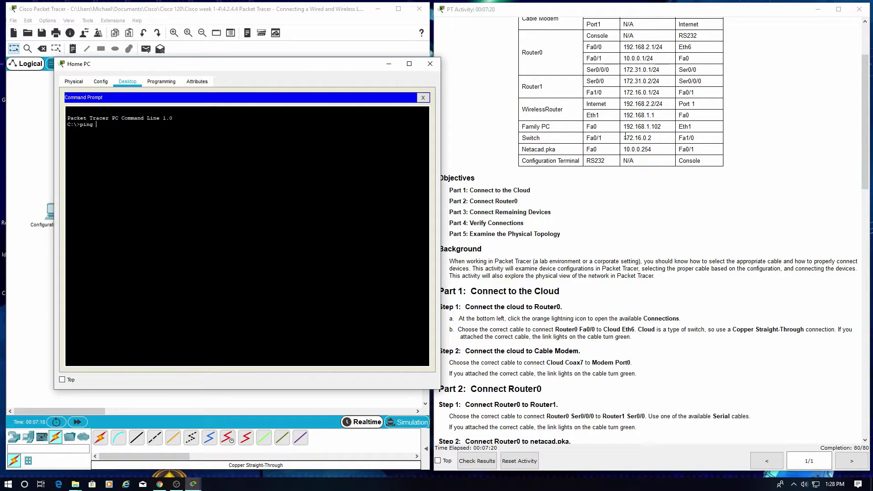
{"action": "left_click_drag", "start_coordinate": [623, 138], "coordinate": [652, 138]}
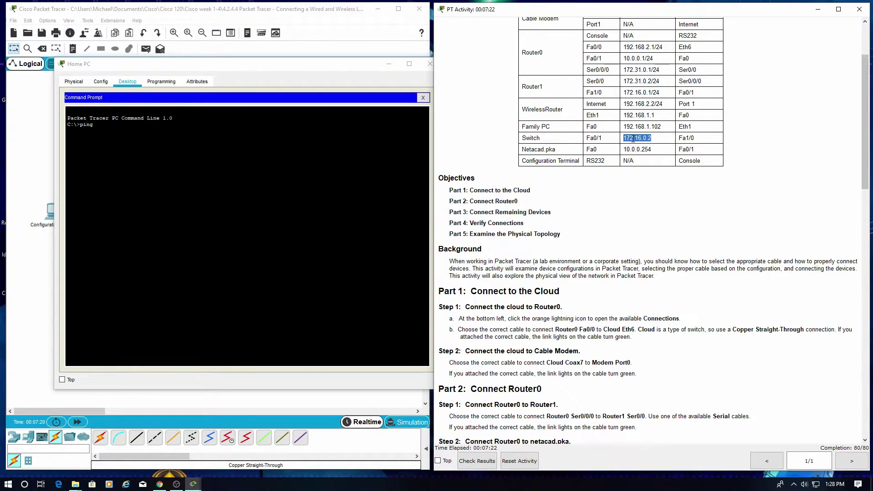
{"action": "left_click", "coordinate": [430, 150]}
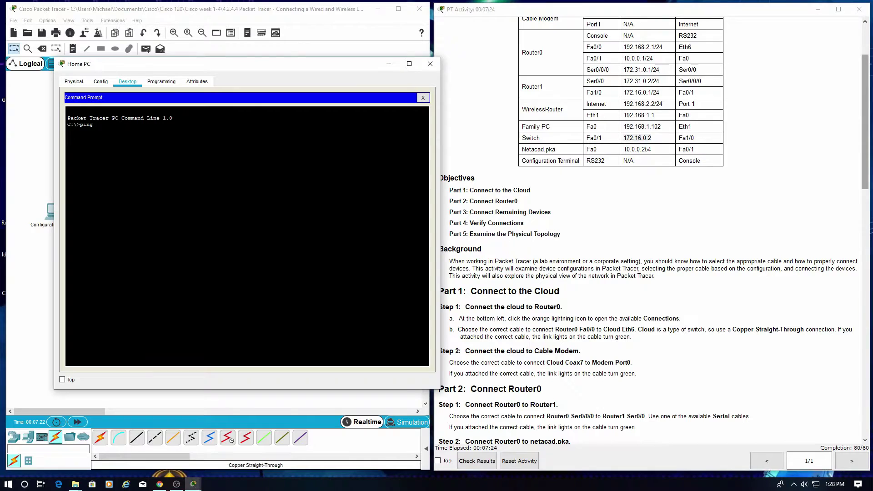
{"action": "type", "text": "172.16.0.2"}
{"action": "key", "text": "Return"}
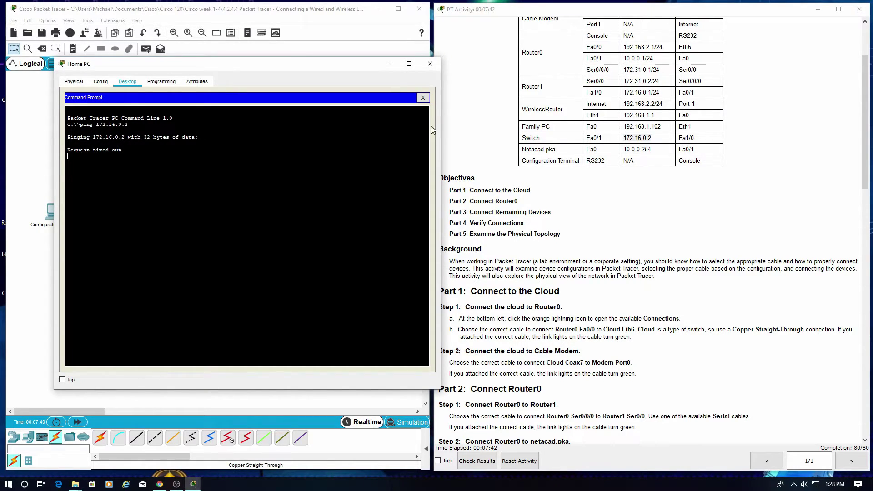
{"action": "left_click", "coordinate": [431, 66]}
Step: Open the Terminal on the Configuration Terminal and accept the default port settings
{"action": "scroll", "coordinate": [609, 305], "scroll_direction": "down", "scroll_amount": 5}
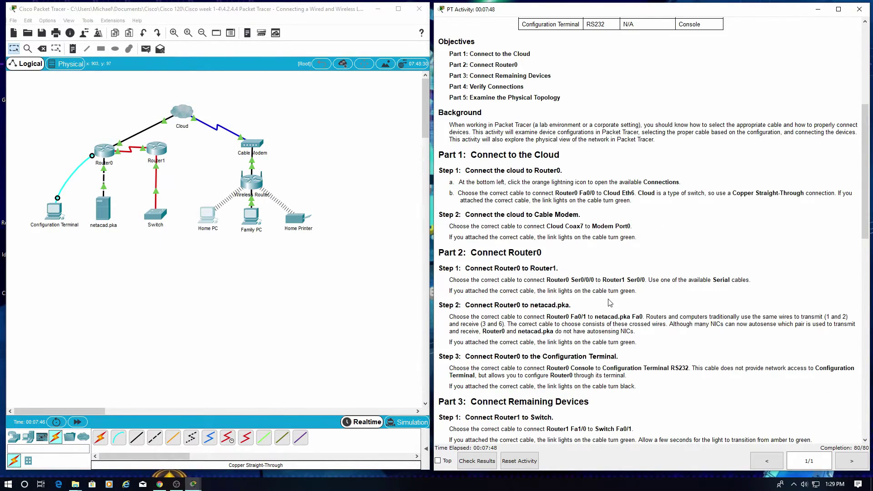
{"action": "scroll", "coordinate": [609, 303], "scroll_direction": "down", "scroll_amount": 14}
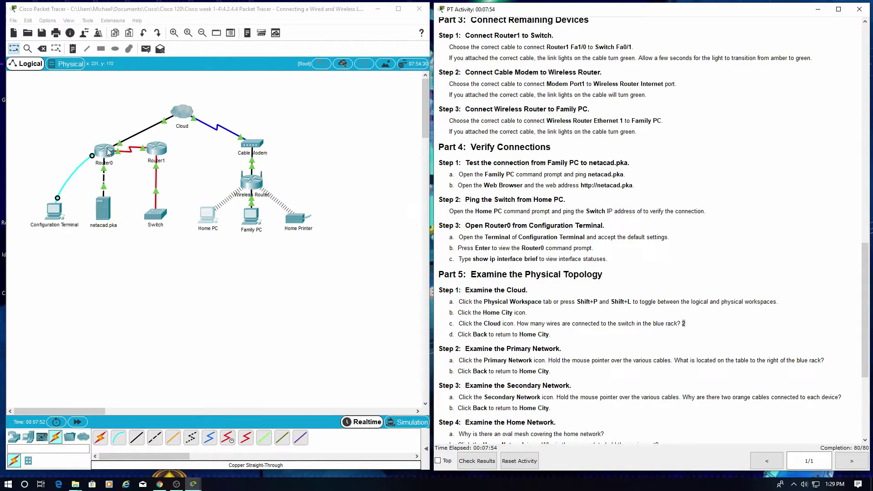
{"action": "left_click", "coordinate": [54, 213]}
{"action": "left_click_drag", "start_coordinate": [433, 73], "coordinate": [240, 73]}
{"action": "left_click", "coordinate": [130, 91]}
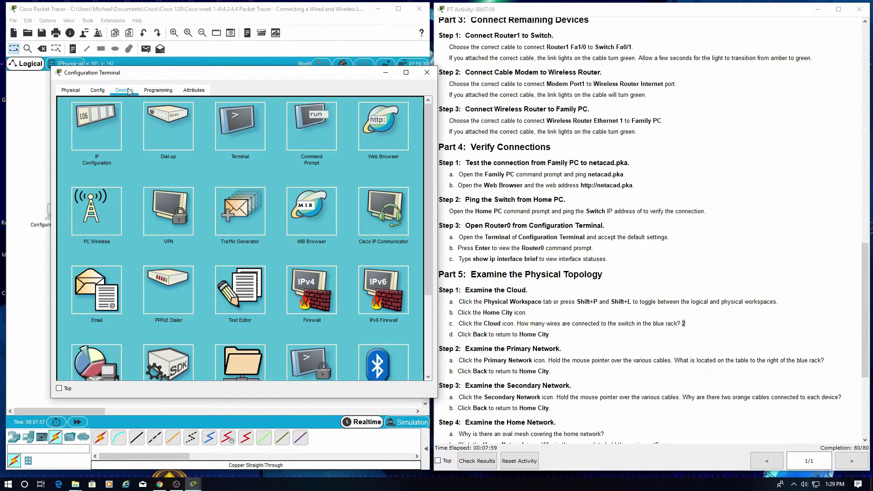
{"action": "left_click", "coordinate": [245, 129]}
{"action": "left_click", "coordinate": [404, 192]}
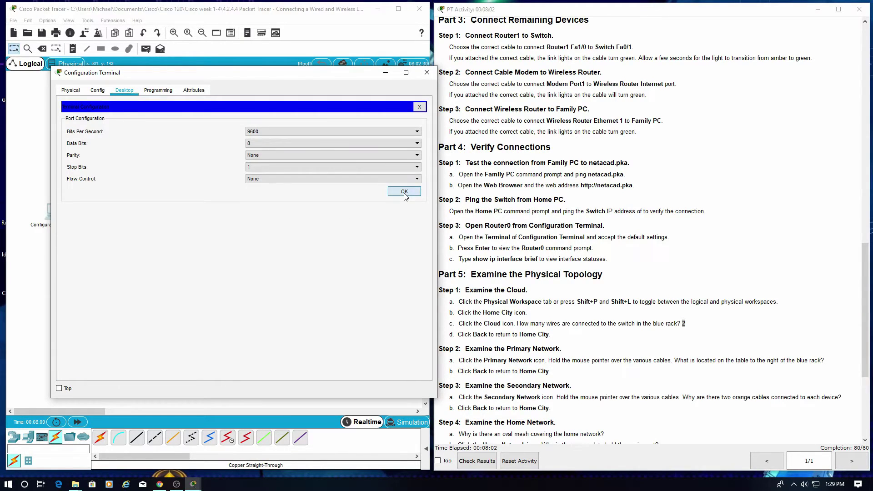
Step: Run show ip interface brief at the Router0 prompt to view the interface statuses, and close the Configuration Terminal window
{"action": "key", "text": "Return"}
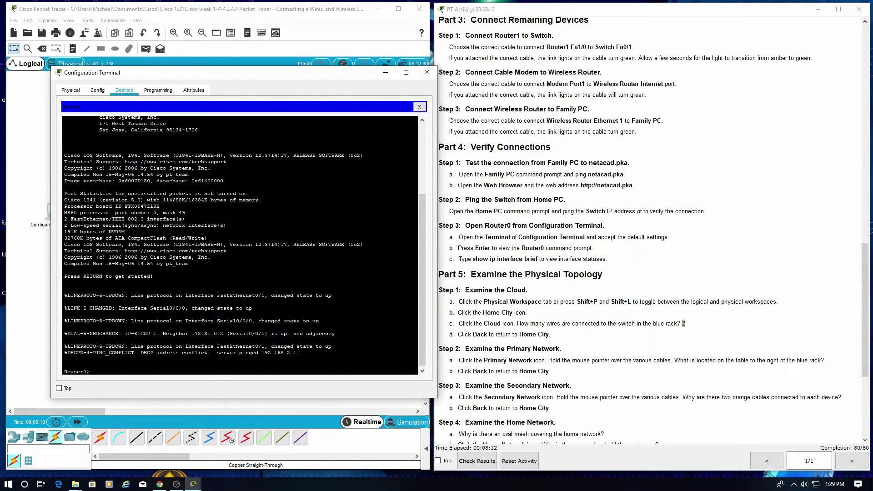
{"action": "type", "text": "ow ip interface brief"}
{"action": "key", "text": "Return"}
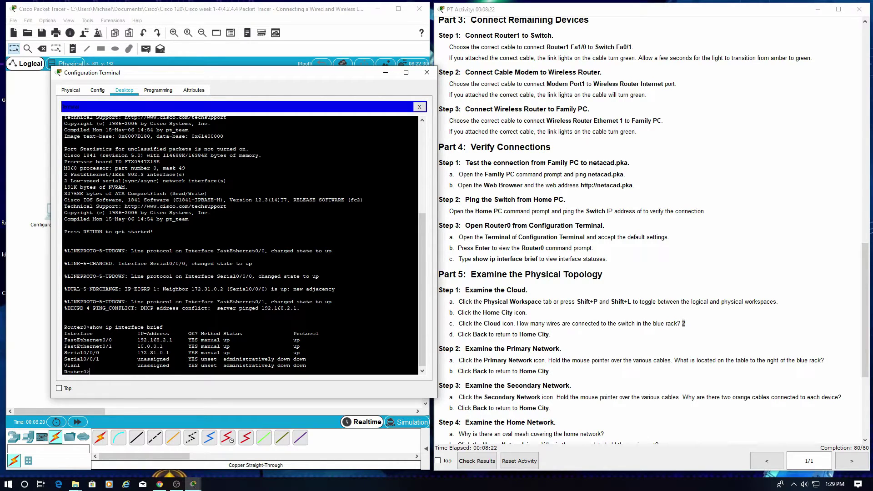
{"action": "left_click", "coordinate": [426, 73]}
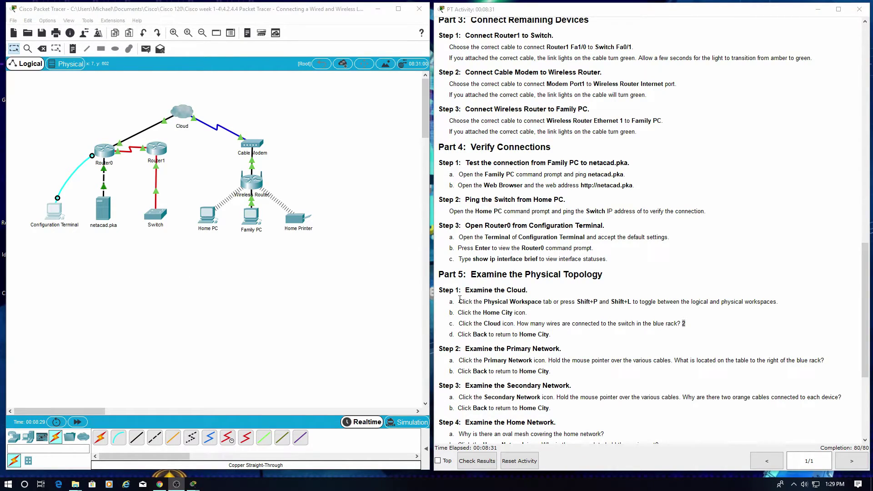
Step: Switch to the physical workspace, enter Home City, inspect the wires in the Cloud's blue rack, and return to Home City
{"action": "scroll", "coordinate": [532, 291], "scroll_direction": "down", "scroll_amount": 3}
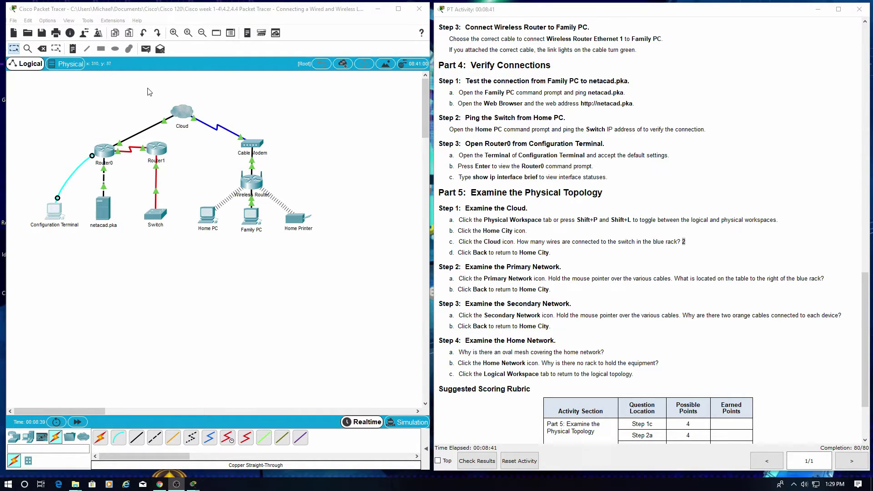
{"action": "left_click", "coordinate": [65, 64]}
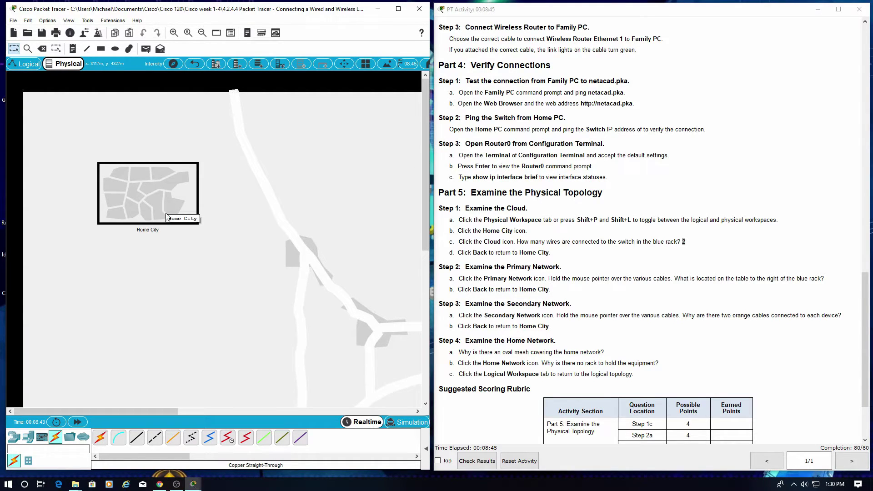
{"action": "left_click", "coordinate": [150, 194]}
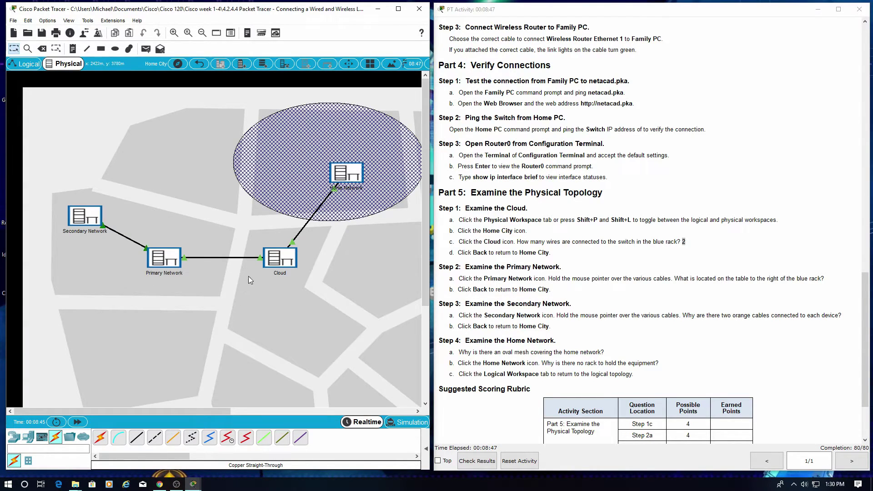
{"action": "left_click", "coordinate": [284, 261]}
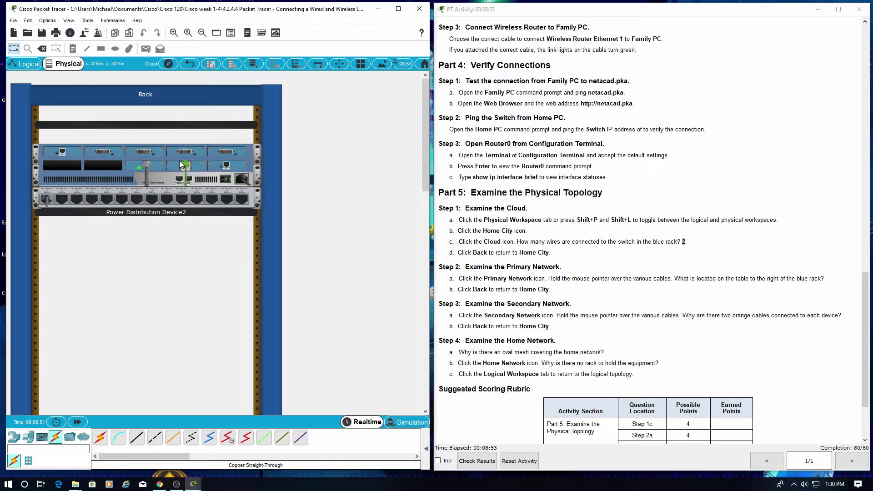
{"action": "left_click", "coordinate": [188, 65]}
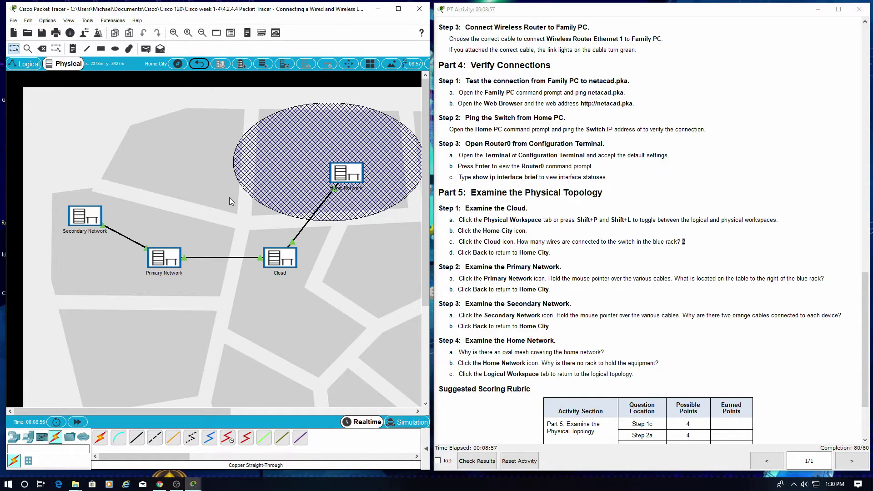
Step: Examine the cables on Router0 in the Primary Network rack, and return to Home City
{"action": "left_click", "coordinate": [182, 265]}
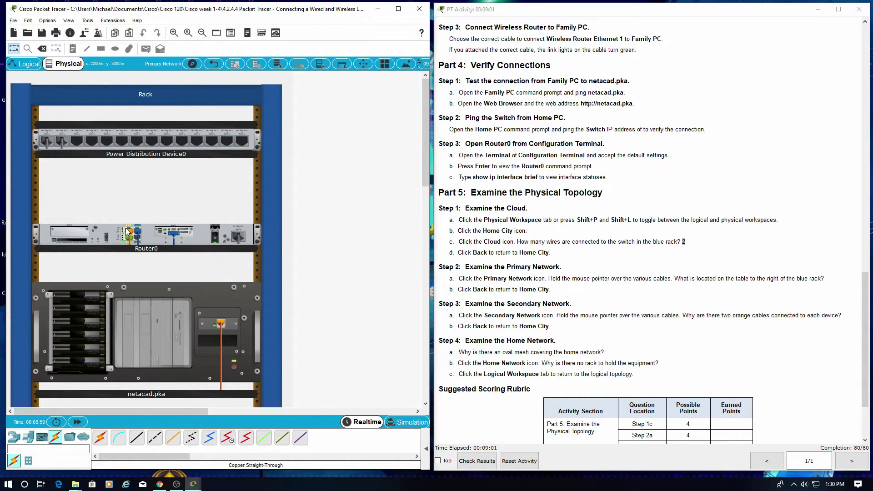
{"action": "mouse_move", "coordinate": [129, 232]}
{"action": "left_click", "coordinate": [213, 65]}
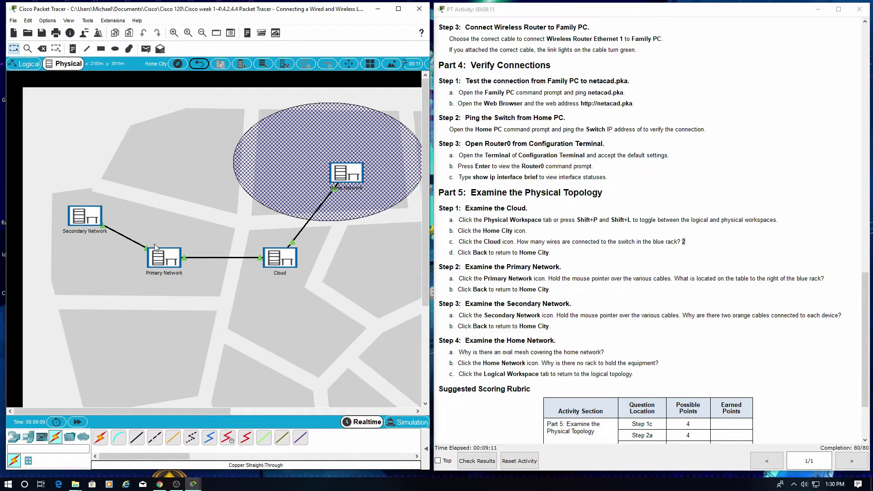
Step: Examine the Secondary Network rack and the details of the Switch's fiber cable, and return to Home City
{"action": "left_click", "coordinate": [93, 218]}
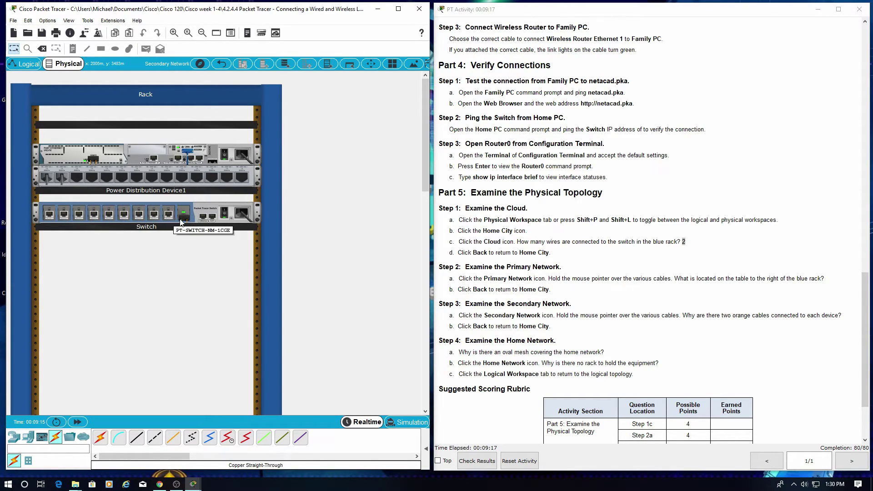
{"action": "mouse_move", "coordinate": [184, 221]}
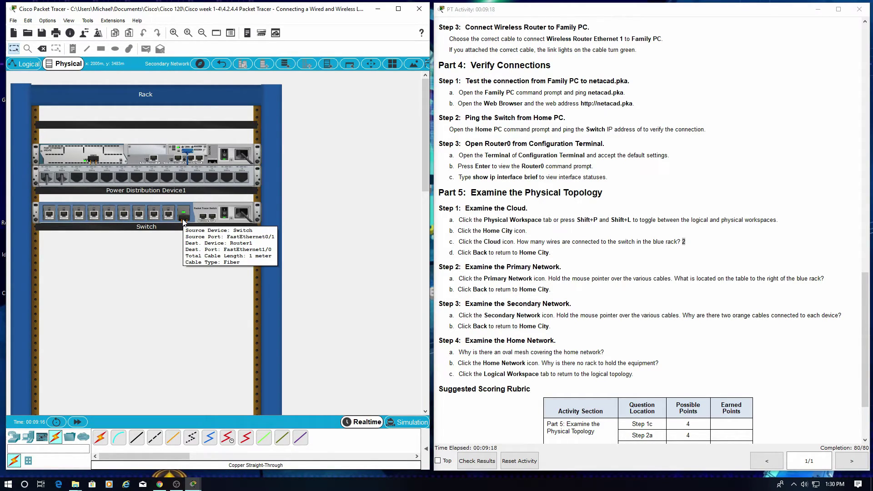
{"action": "left_click", "coordinate": [222, 64]}
{"action": "left_click", "coordinate": [90, 223]}
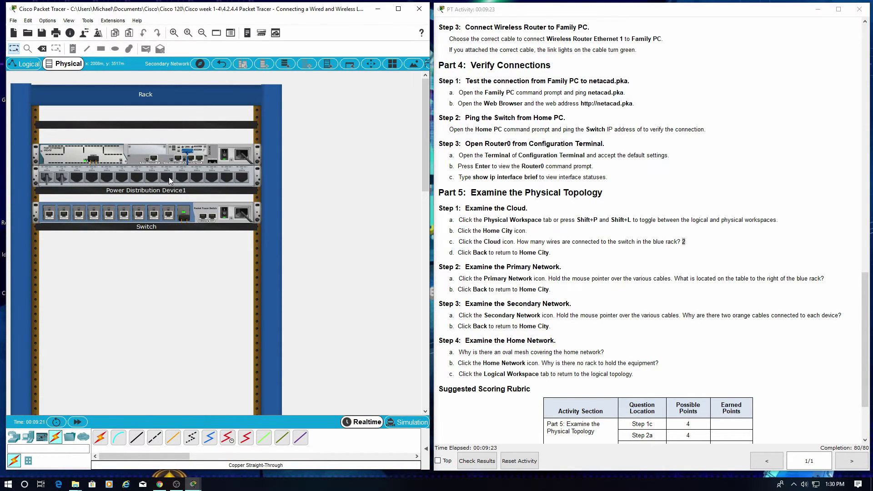
{"action": "left_click", "coordinate": [221, 64]}
Step: Examine the equipment on the Home Network table, and return through Home City to the logical topology
{"action": "left_click", "coordinate": [341, 177]}
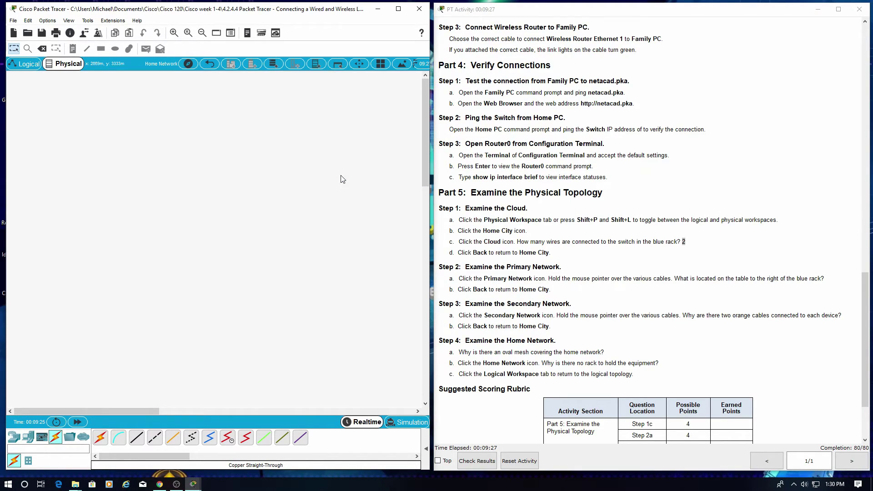
{"action": "scroll", "coordinate": [270, 259], "scroll_direction": "down", "scroll_amount": 3}
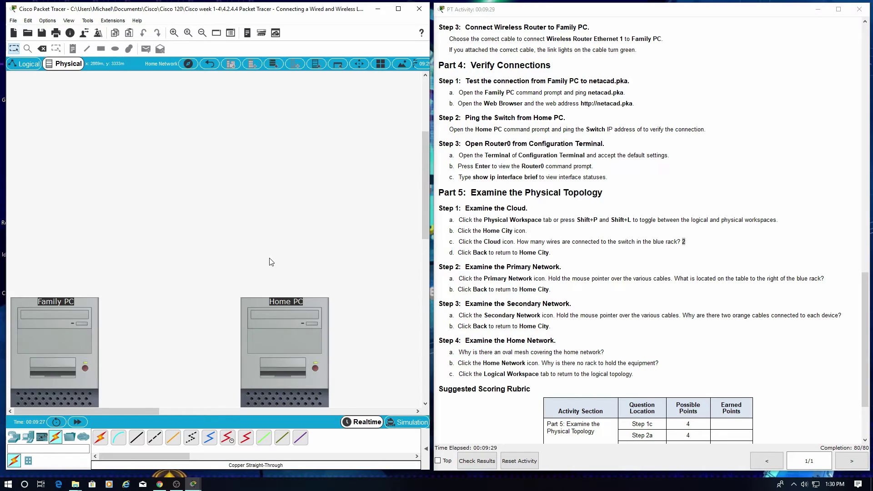
{"action": "scroll", "coordinate": [270, 262], "scroll_direction": "down", "scroll_amount": 3}
{"action": "scroll", "coordinate": [270, 262], "scroll_direction": "down", "scroll_amount": 2}
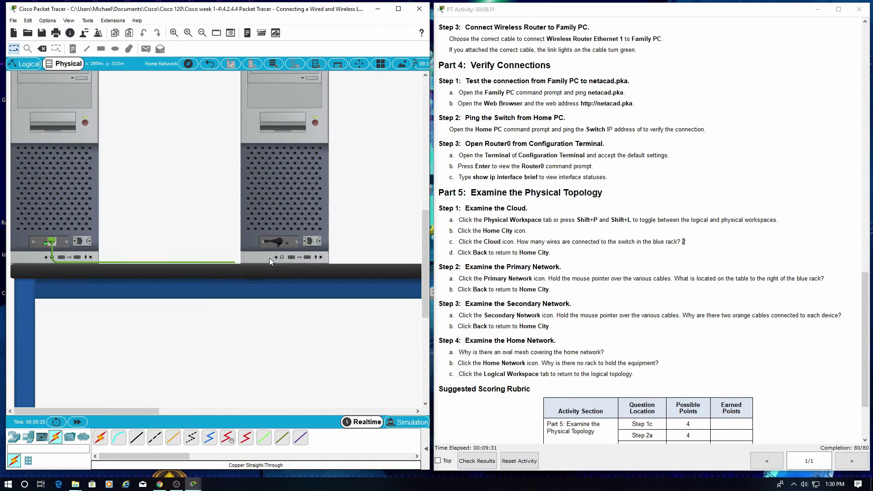
{"action": "scroll", "coordinate": [269, 261], "scroll_direction": "down", "scroll_amount": 5}
{"action": "scroll", "coordinate": [282, 261], "scroll_direction": "up", "scroll_amount": 2}
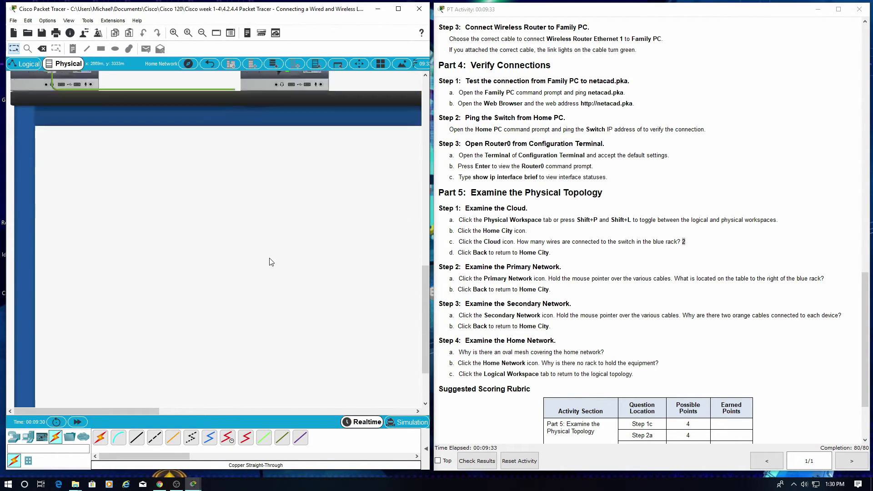
{"action": "scroll", "coordinate": [291, 263], "scroll_direction": "up", "scroll_amount": 5}
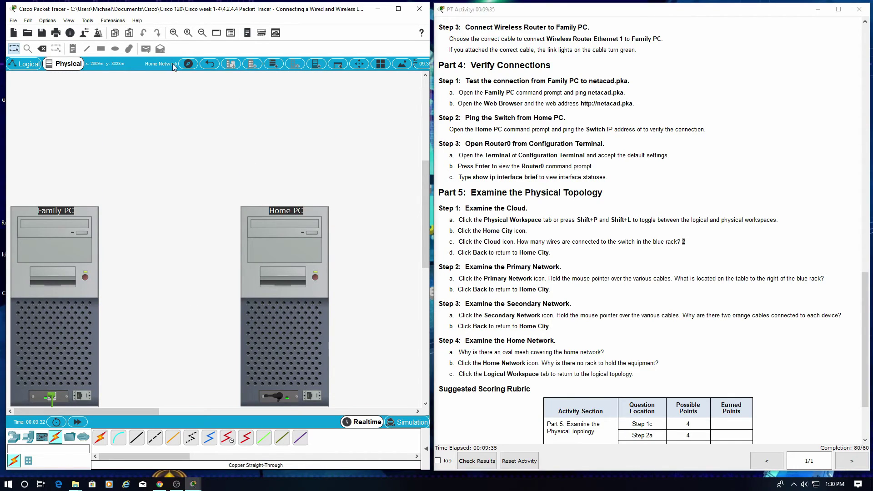
{"action": "left_click", "coordinate": [209, 64]}
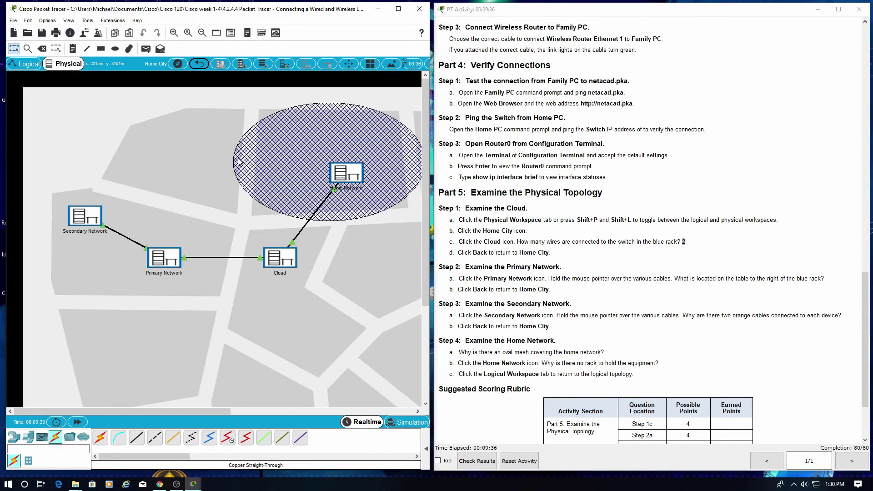
{"action": "left_click", "coordinate": [37, 64]}
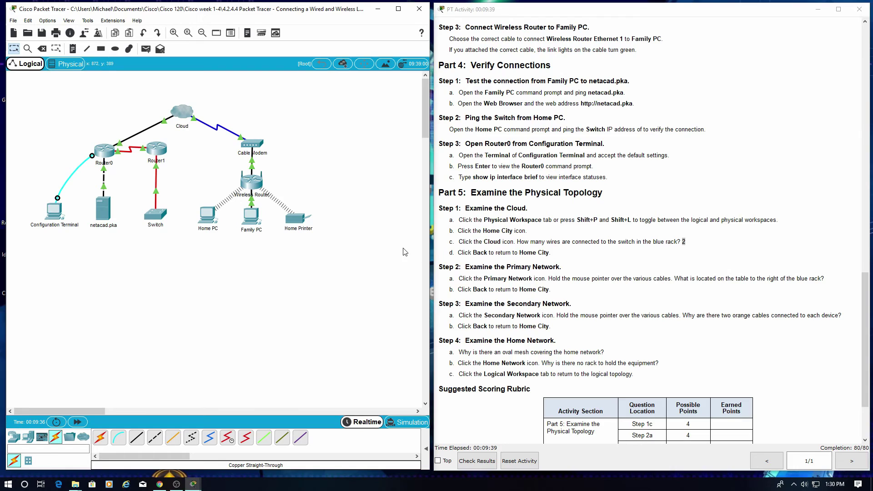